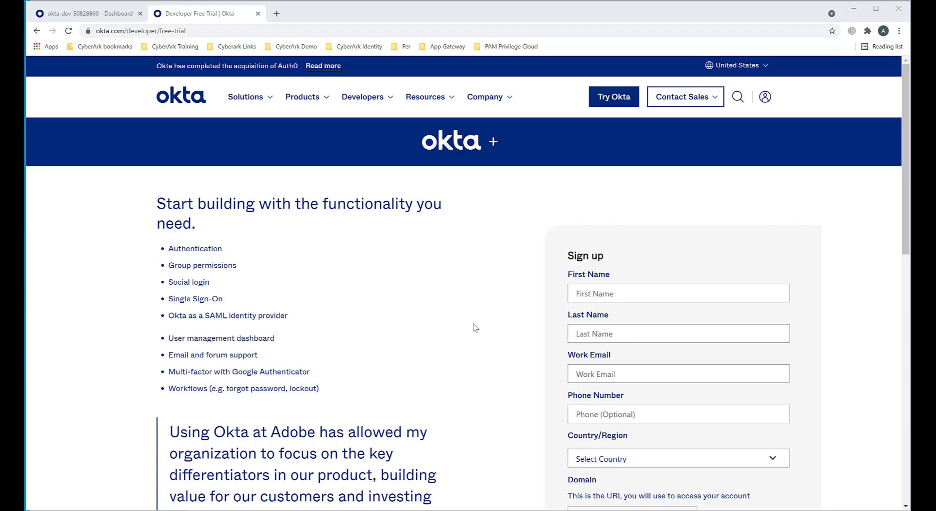
Step: Close the free-trial sign-up page and open the Downloads page in the admin console's settings
key("ctrl+w")
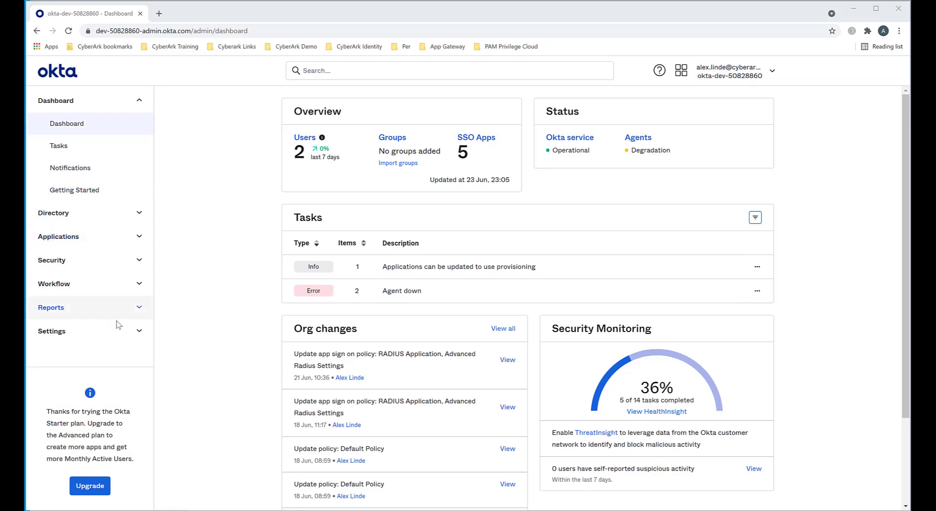
left_click(58, 331)
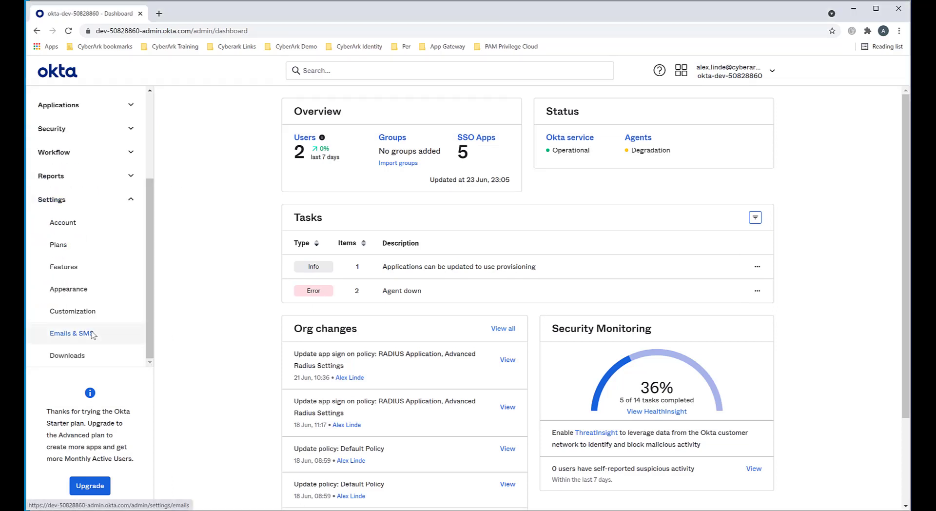
left_click(78, 360)
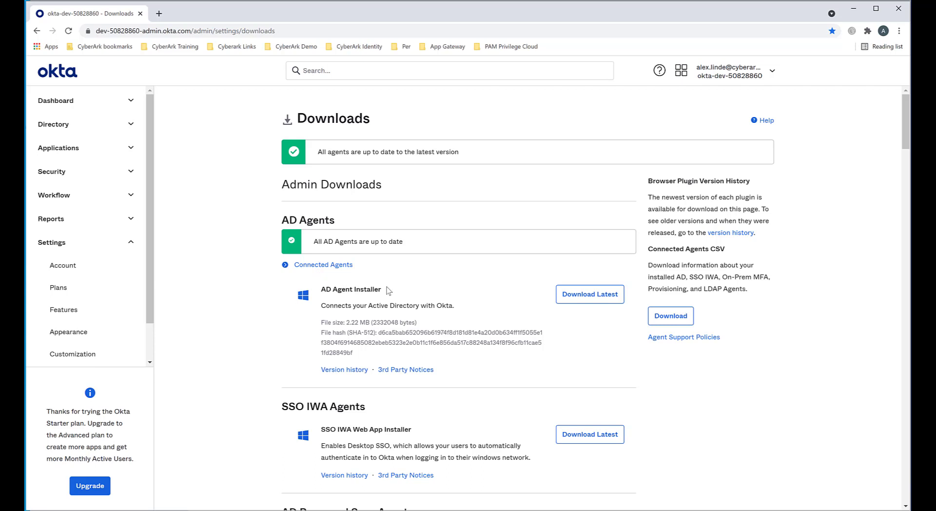
Step: Highlight the organization's subdomain in the address of the Downloads page
left_click(164, 34)
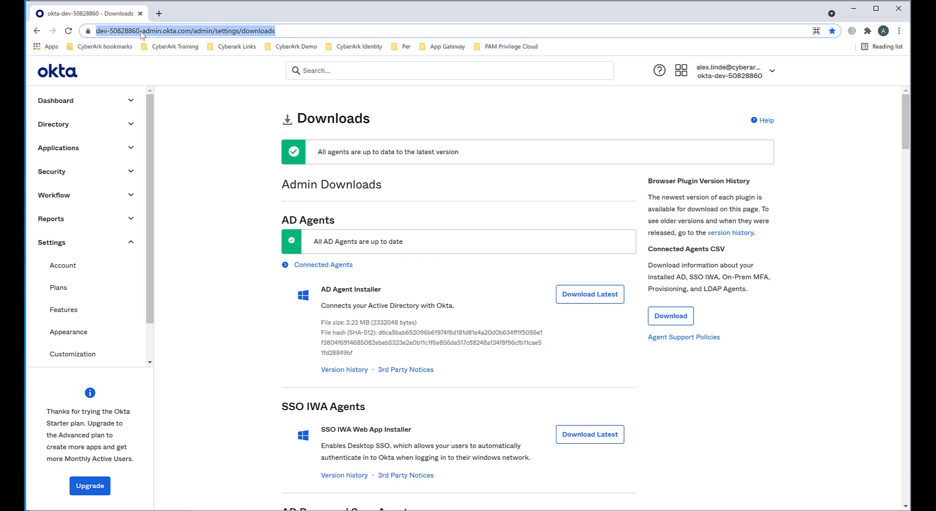
left_click(142, 32)
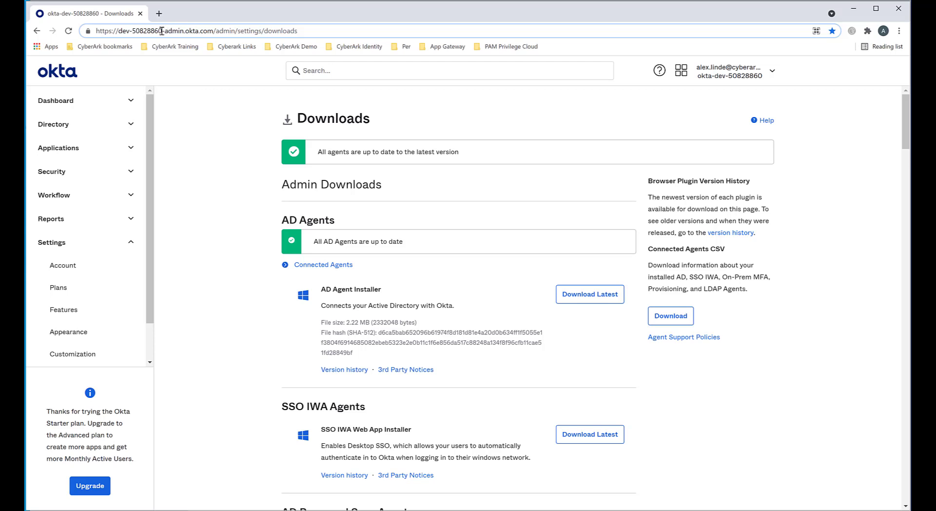
left_click_drag(163, 30, 118, 32)
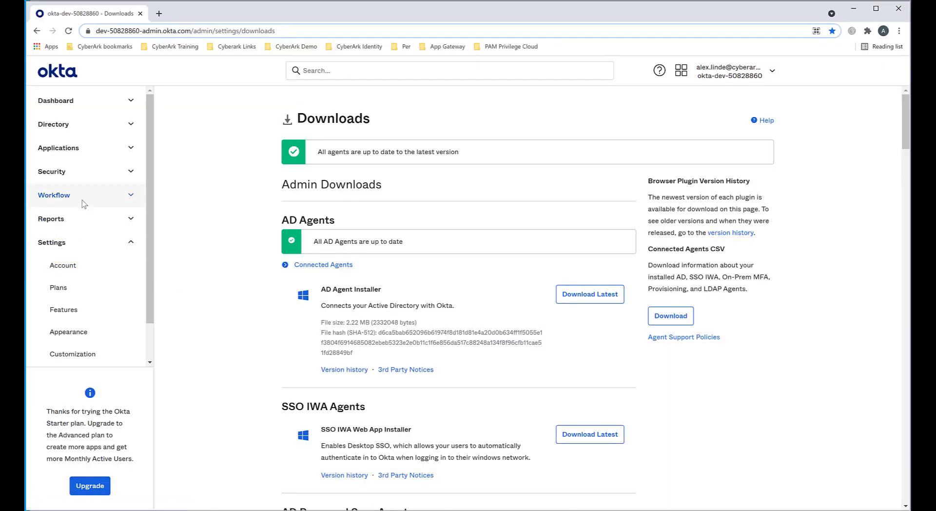
Step: Review the import results of the CYBR.COM Active Directory integration, and view the directory's list of people
left_click(57, 126)
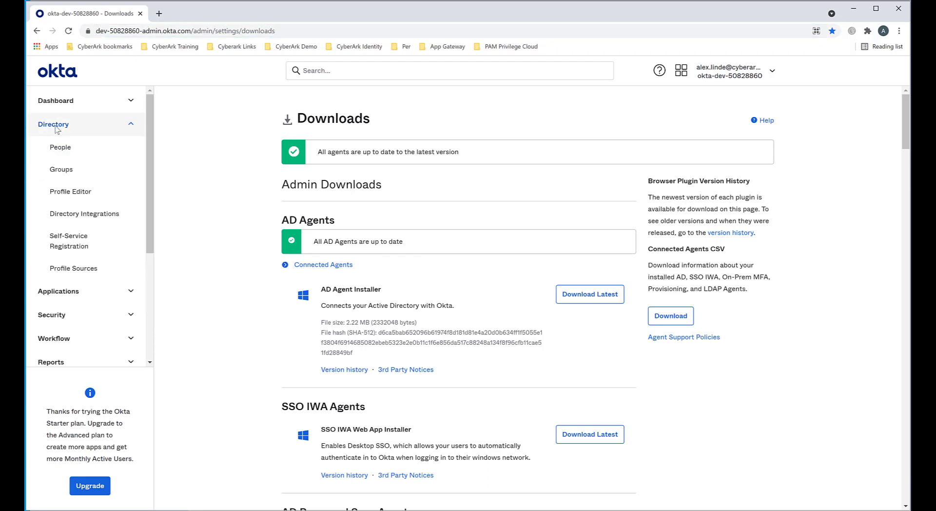
left_click(62, 214)
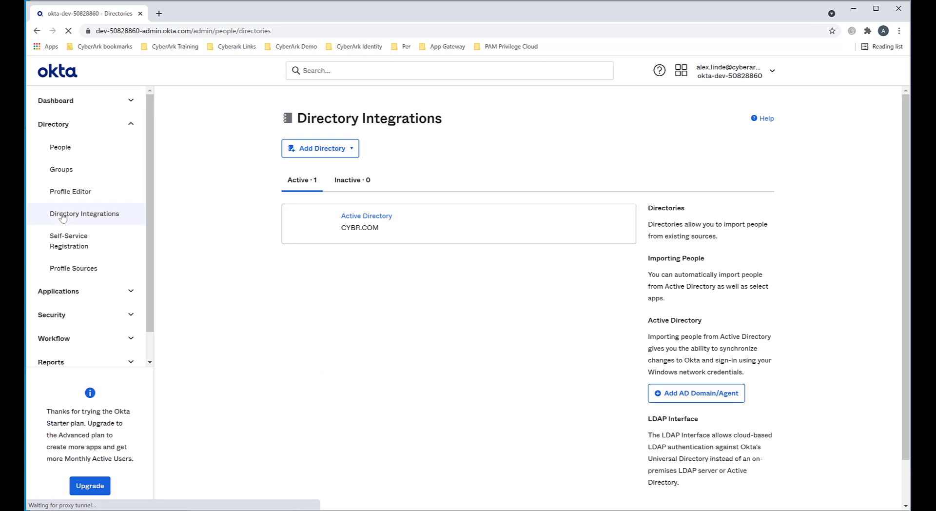
left_click(373, 217)
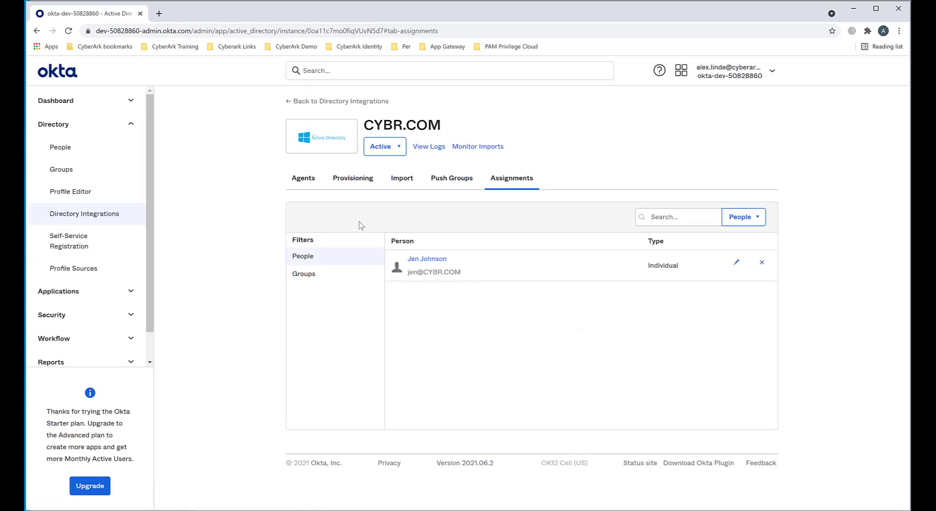
left_click(395, 180)
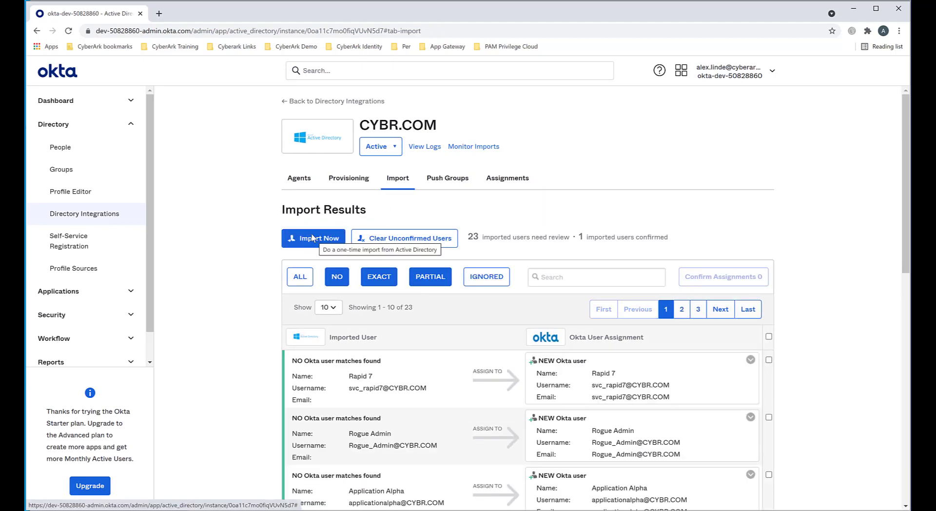
left_click(78, 152)
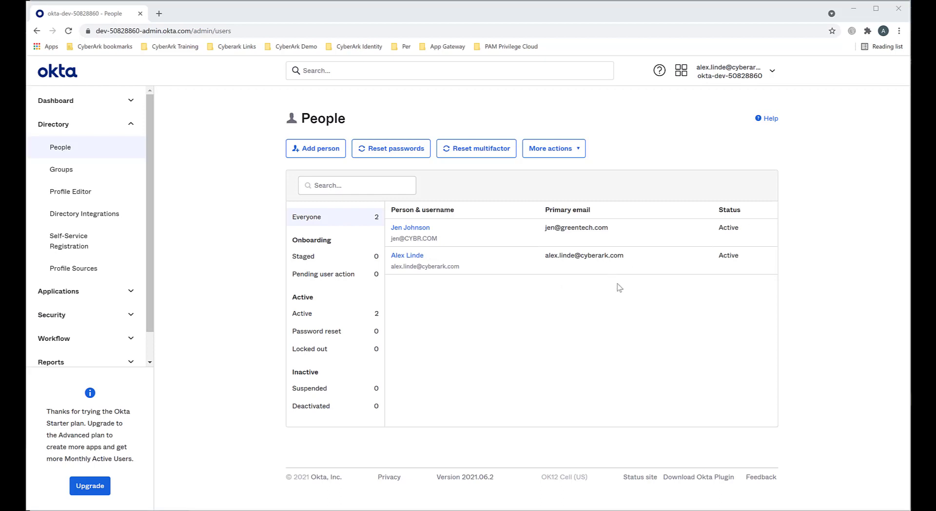
Step: Find the Okta RADIUS Server Agent (EXE) installer on the Downloads page and highlight its name
scroll(59, 319, "down", 1)
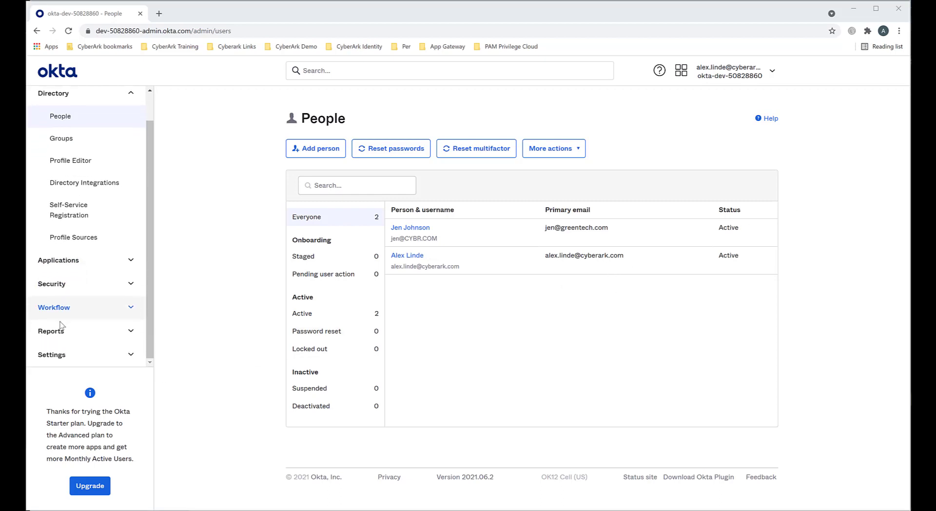
left_click(64, 356)
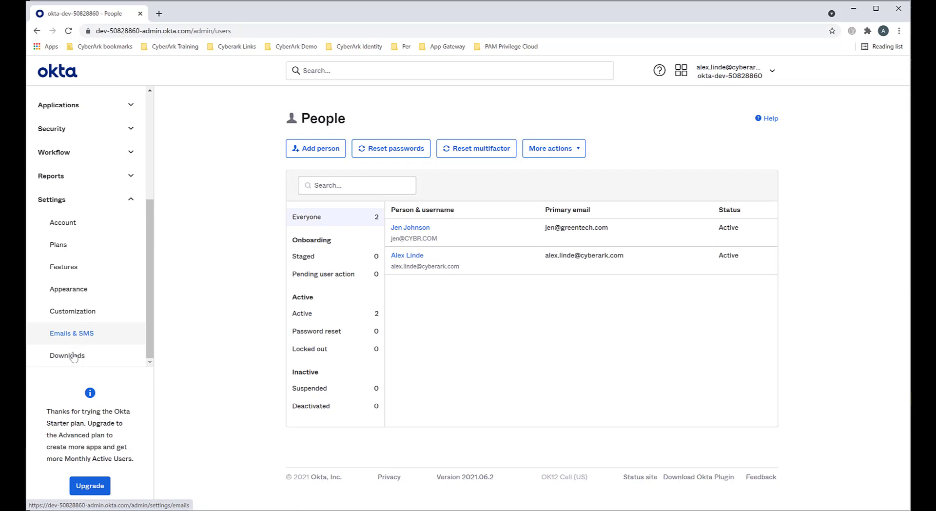
left_click(69, 358)
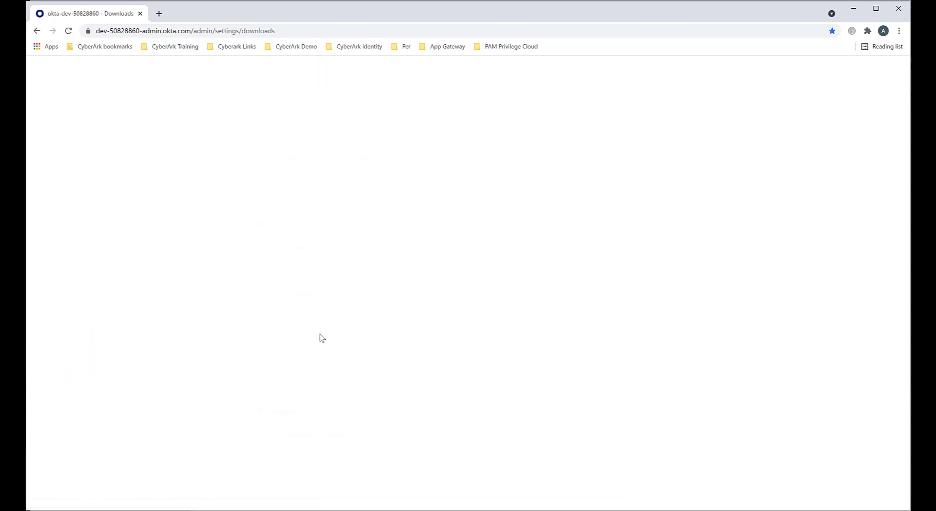
scroll(467, 323, "down", 8)
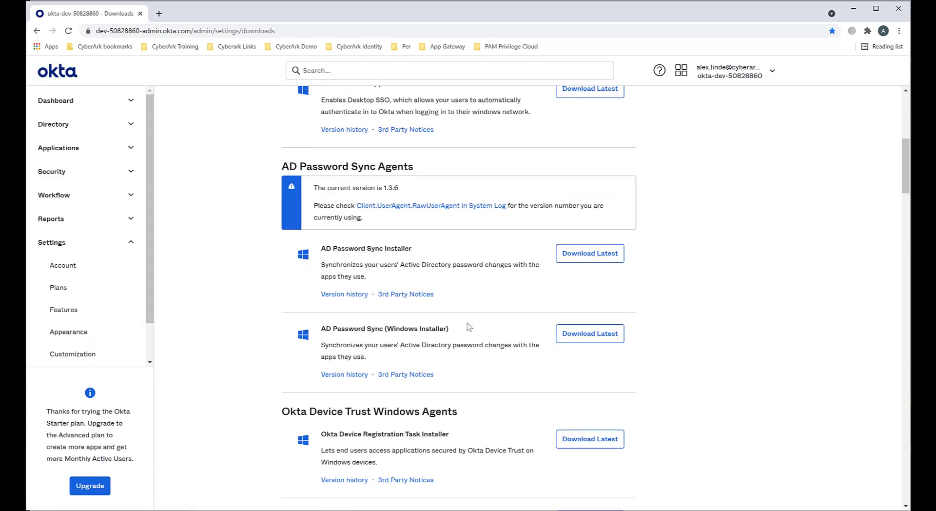
scroll(467, 323, "down", 8)
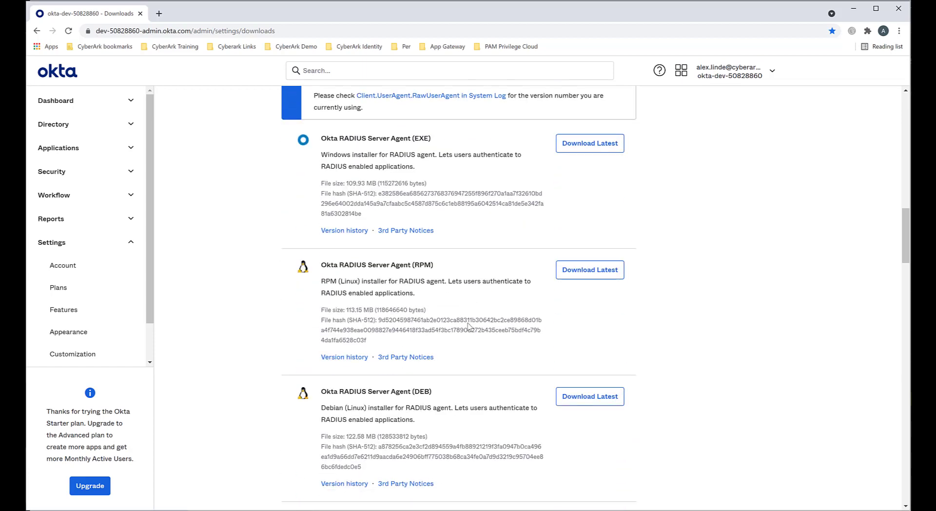
scroll(468, 323, "up", 1)
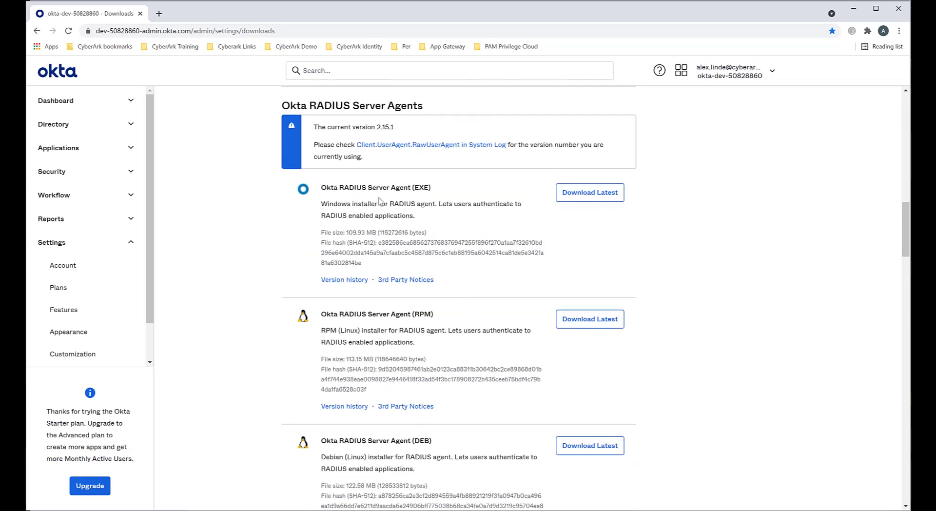
left_click_drag(321, 188, 430, 187)
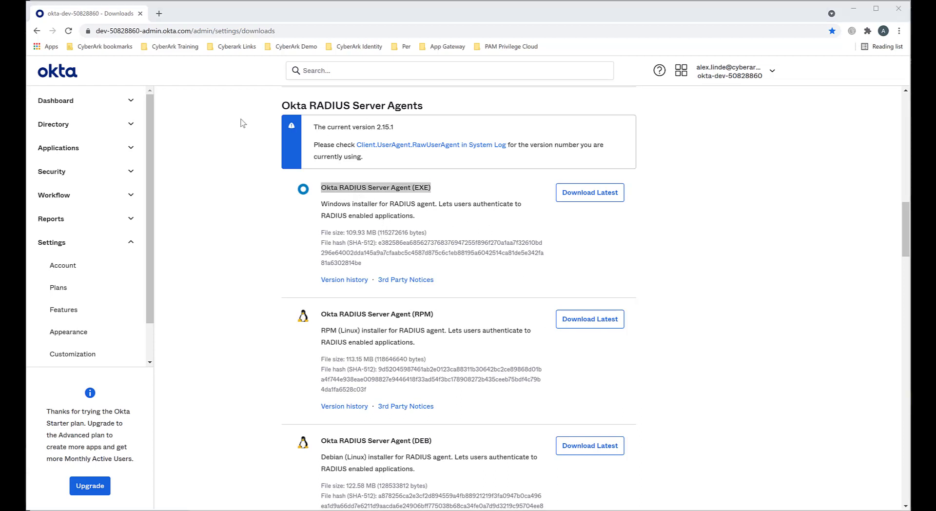
left_click(247, 142)
Step: Highlight the organization's subdomain in the page address as the reference for the RADIUS agent setup
left_click(140, 32)
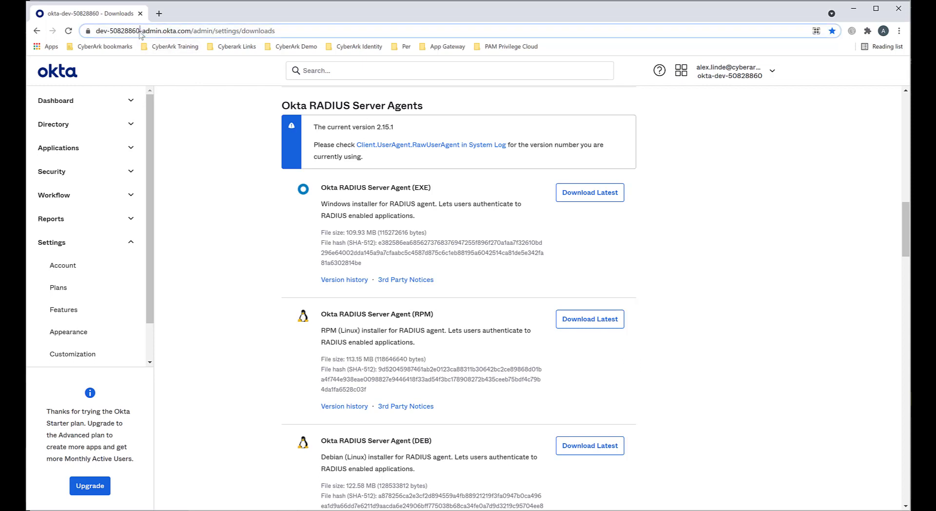
left_click(140, 33)
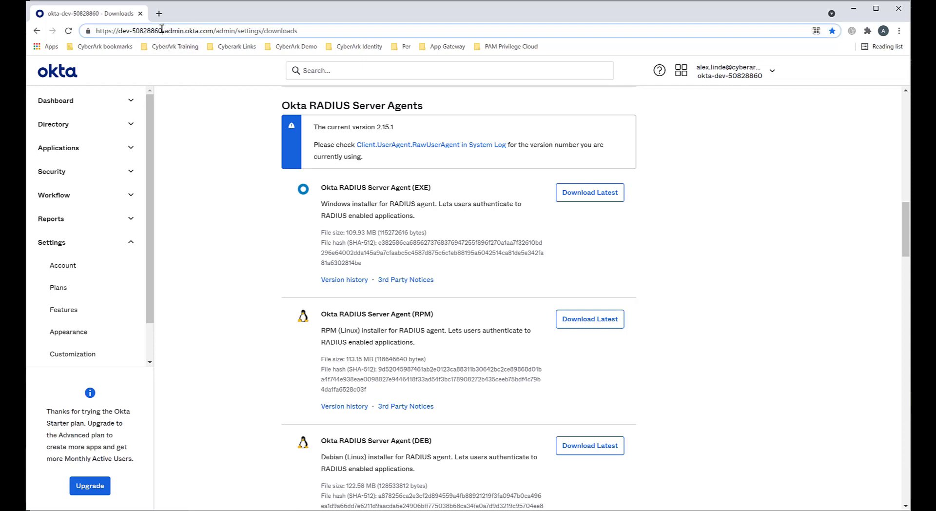
left_click_drag(162, 30, 118, 31)
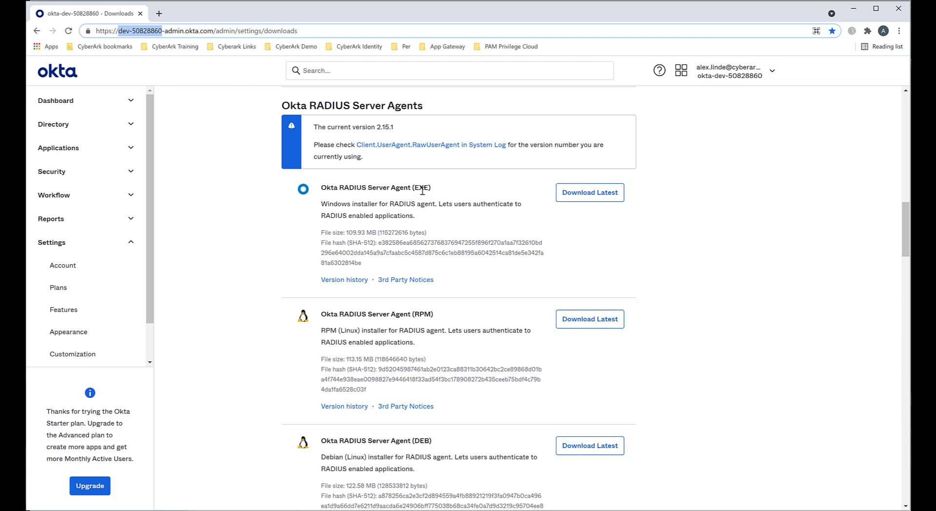
Step: Search the app integration catalog for RADIUS and open the RADIUS Application entry
left_click(73, 153)
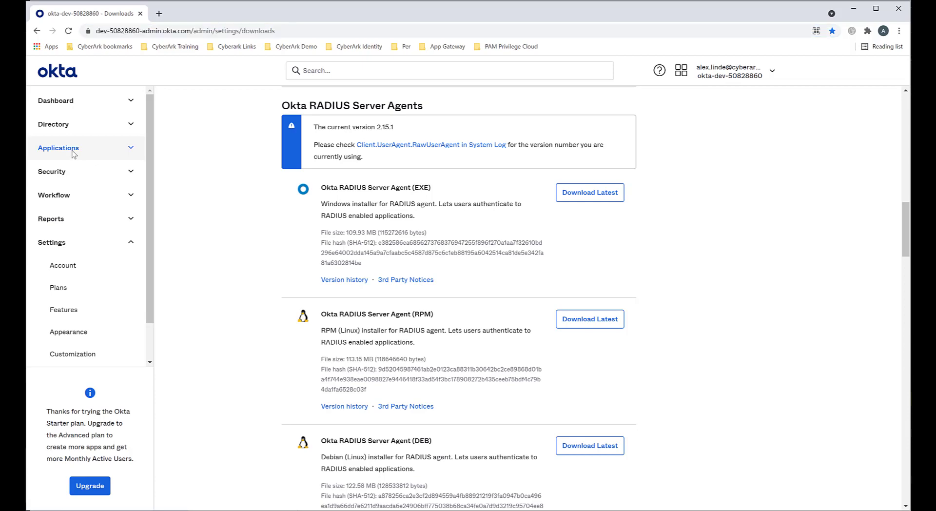
left_click(77, 174)
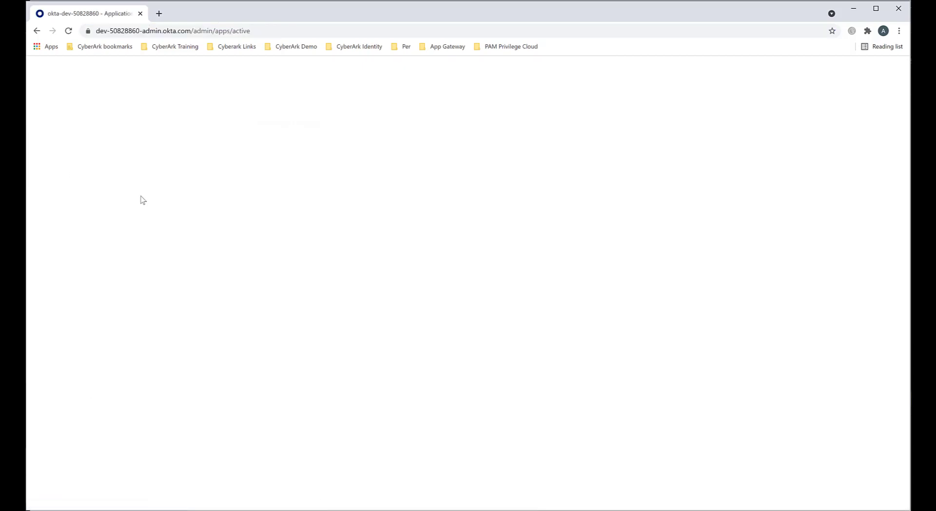
left_click(428, 202)
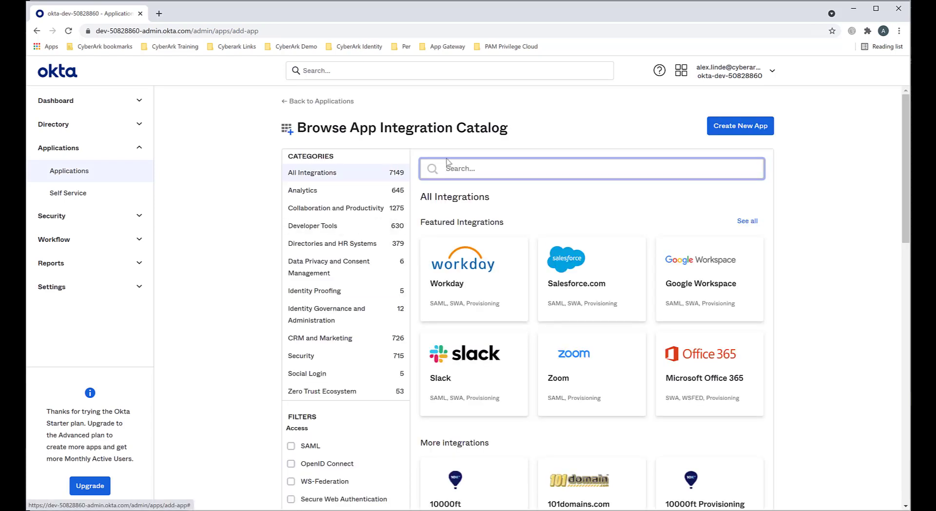
left_click(447, 163)
type("RADIU")
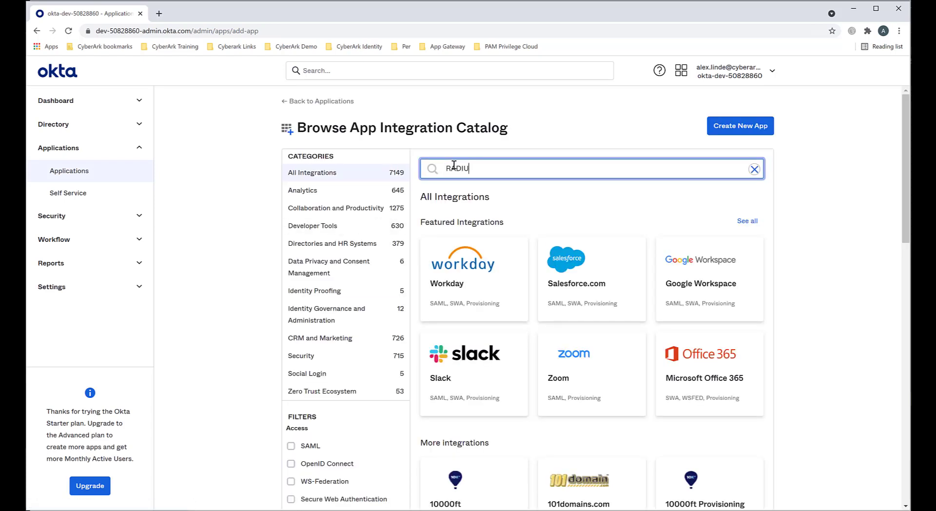
type("S")
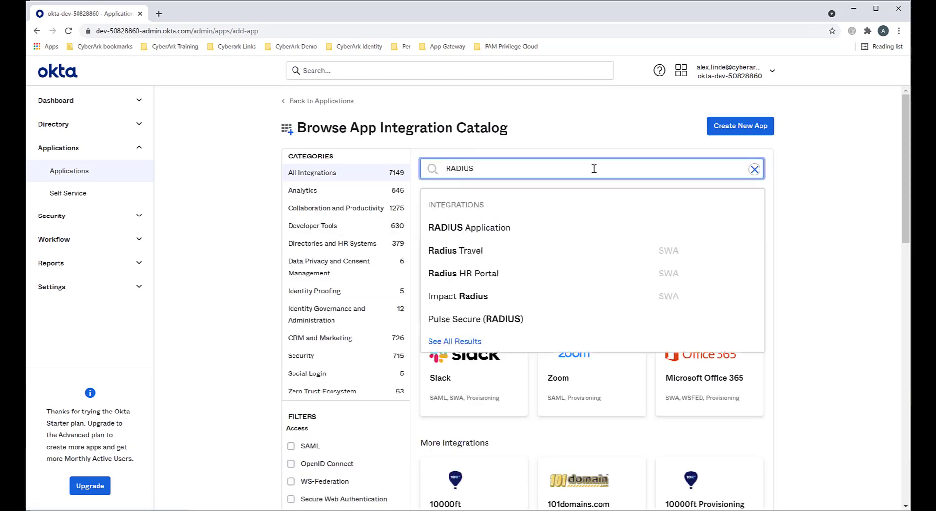
left_click(476, 234)
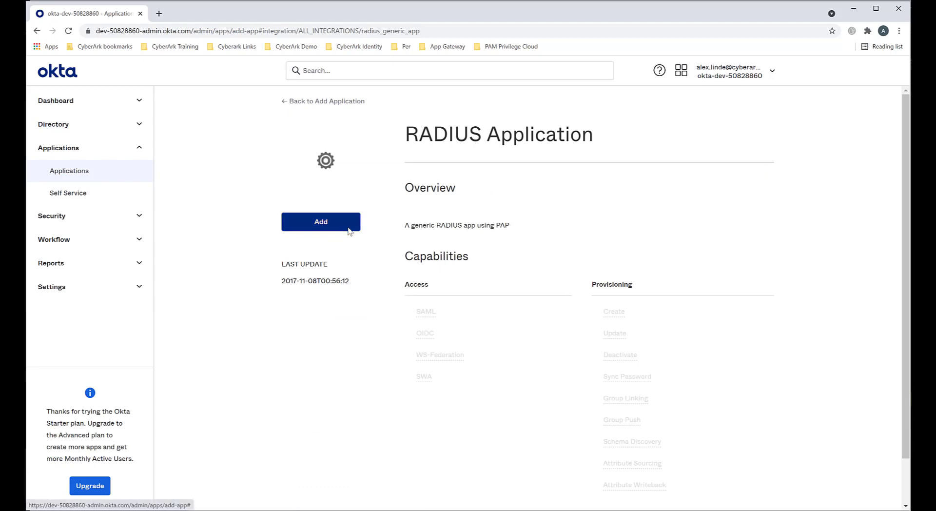
Step: Return to the applications list, open the existing RADIUS Application and make its Sign On settings editable
left_click(320, 103)
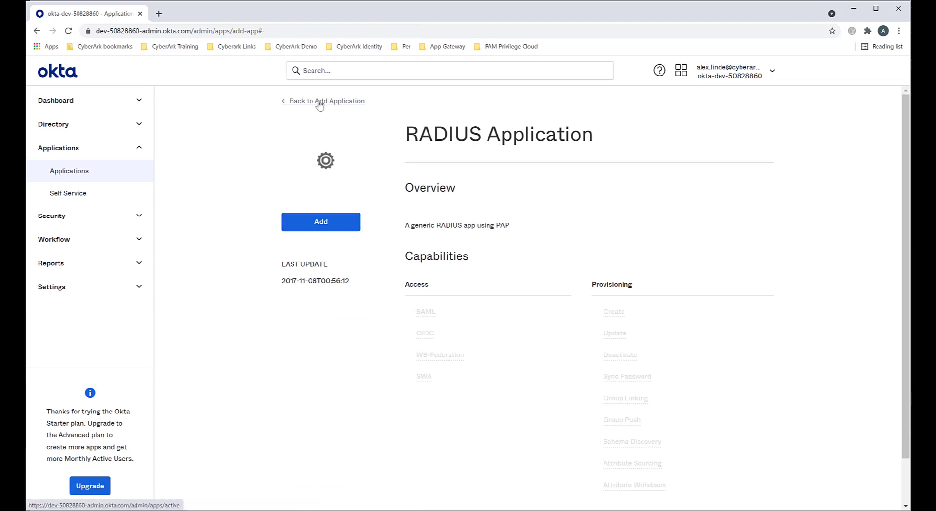
left_click(68, 178)
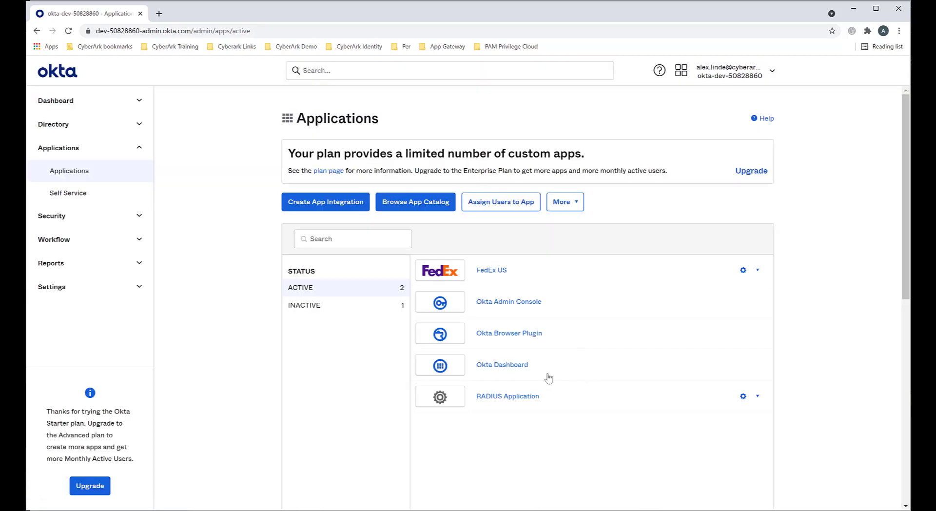
left_click(506, 400)
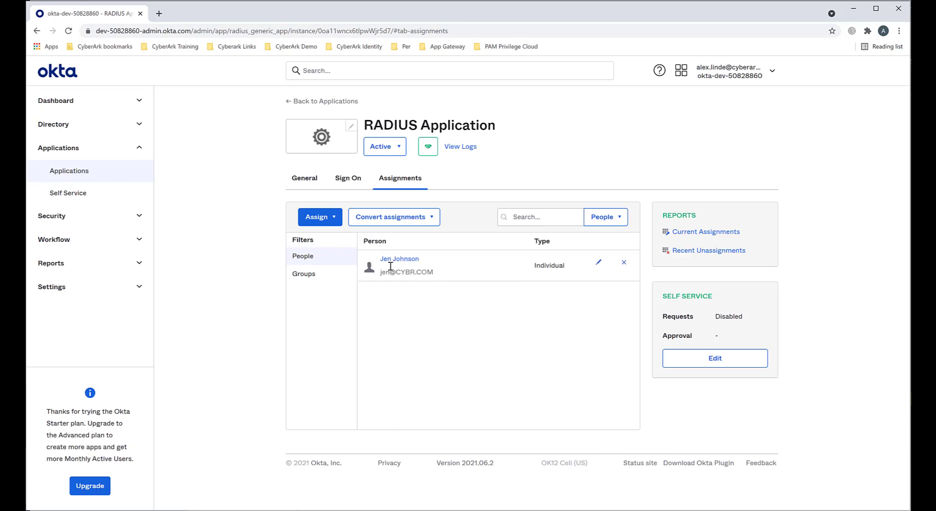
left_click(352, 185)
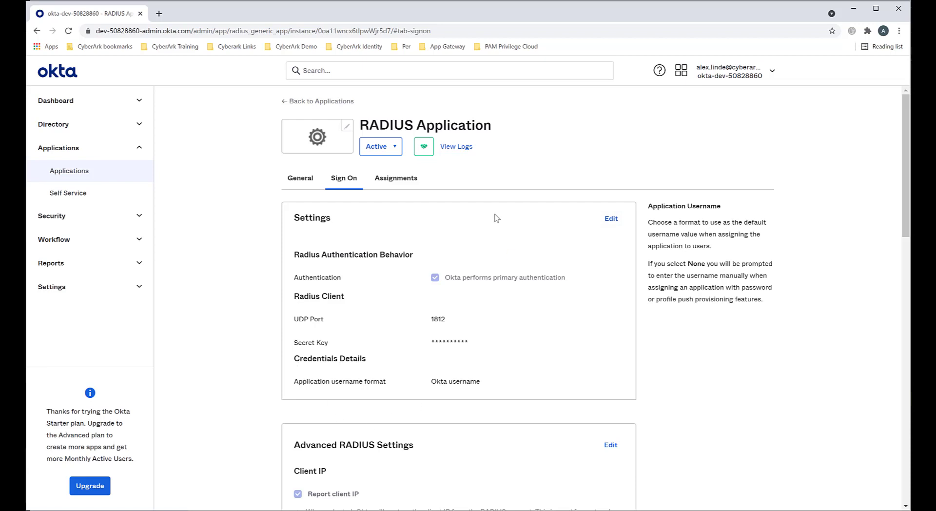
left_click(612, 223)
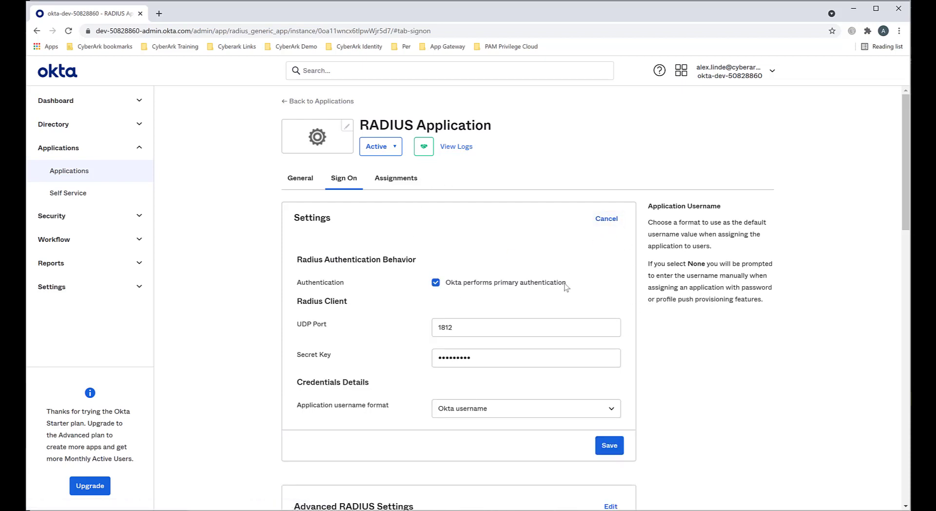
Step: Examine the RADIUS client's UDP port and secret key fields in the Sign On settings
left_click_drag(453, 327, 418, 338)
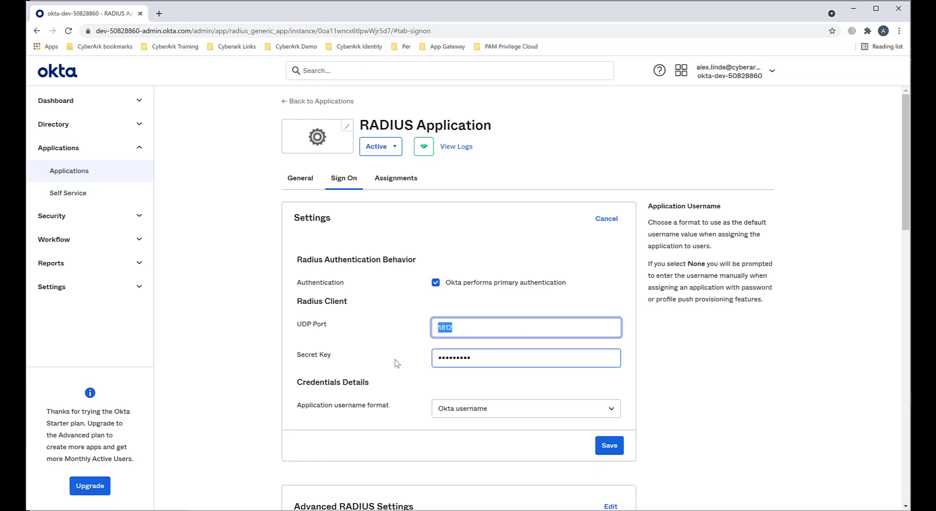
left_click(492, 362)
left_click_drag(465, 359, 413, 362)
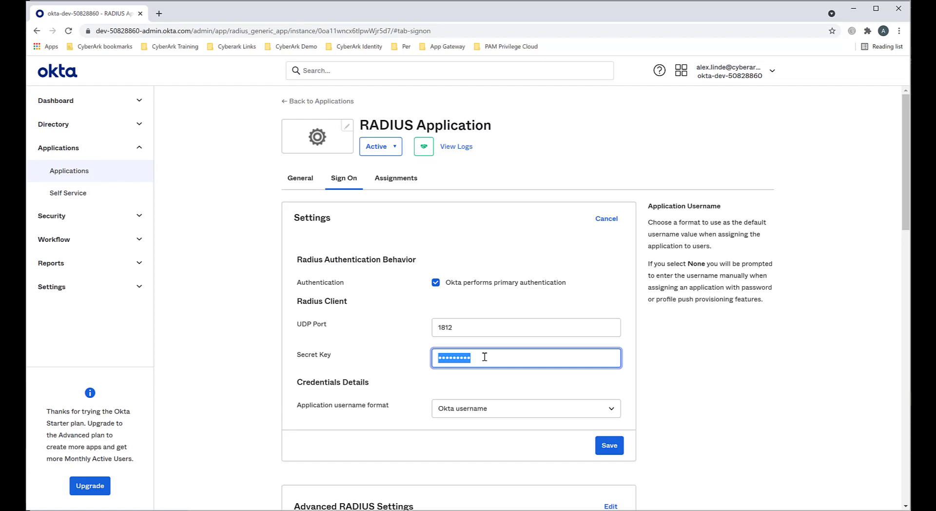
left_click(415, 423)
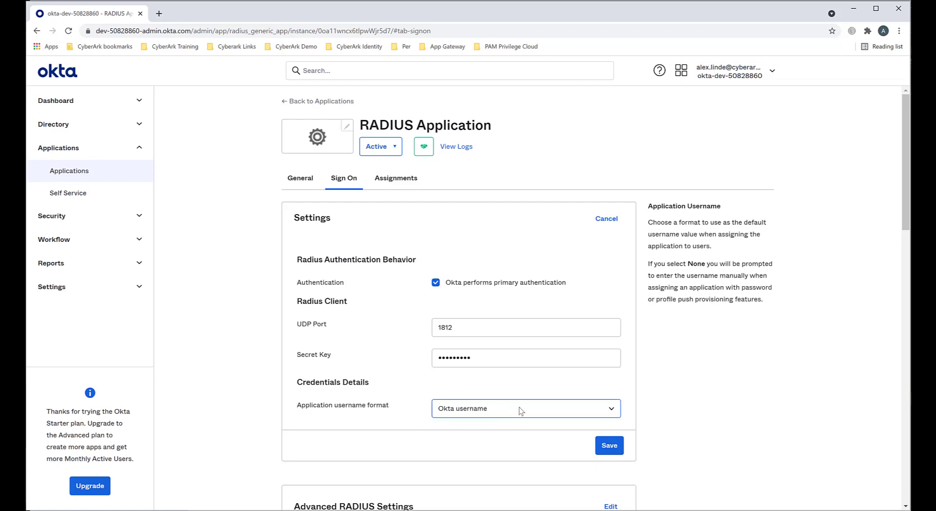
Step: Save the RADIUS Application's Sign On settings and look over its advanced RADIUS options and sign-on policy
left_click(609, 446)
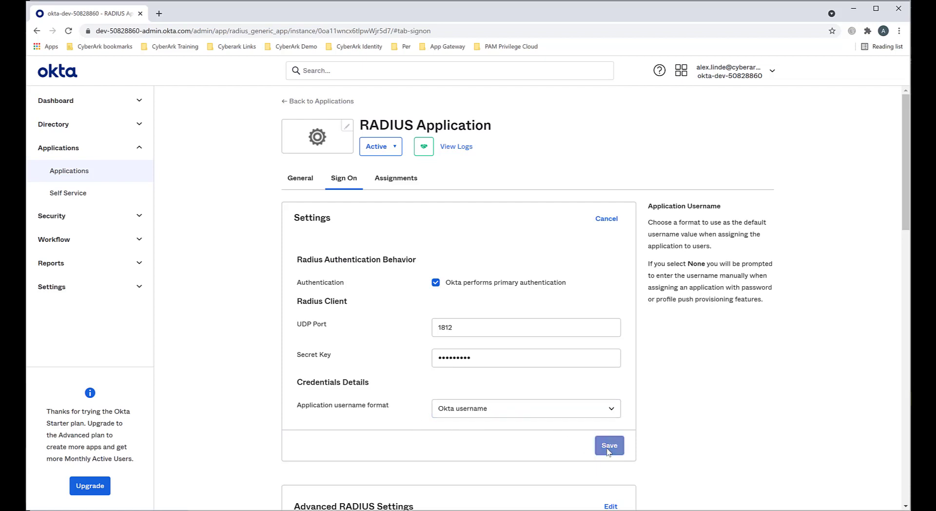
scroll(539, 232, "down", 15)
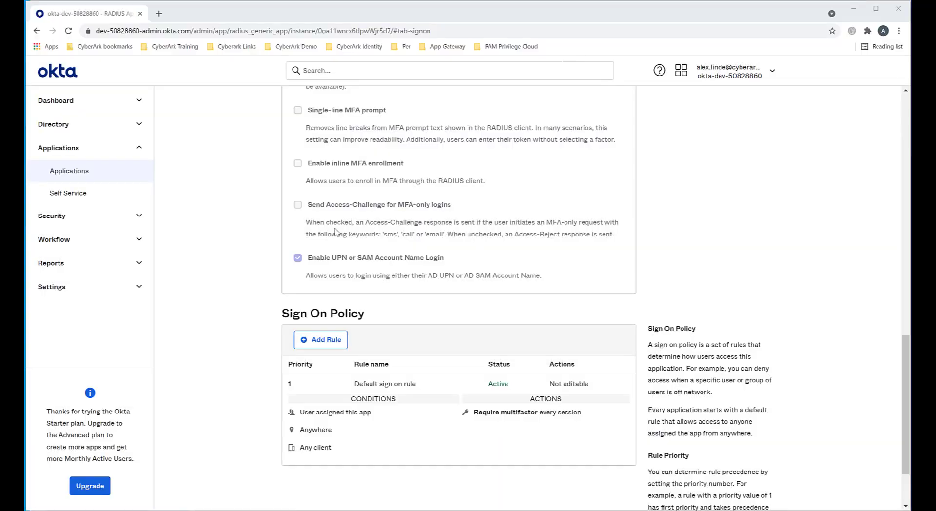
scroll(342, 239, "up", 15)
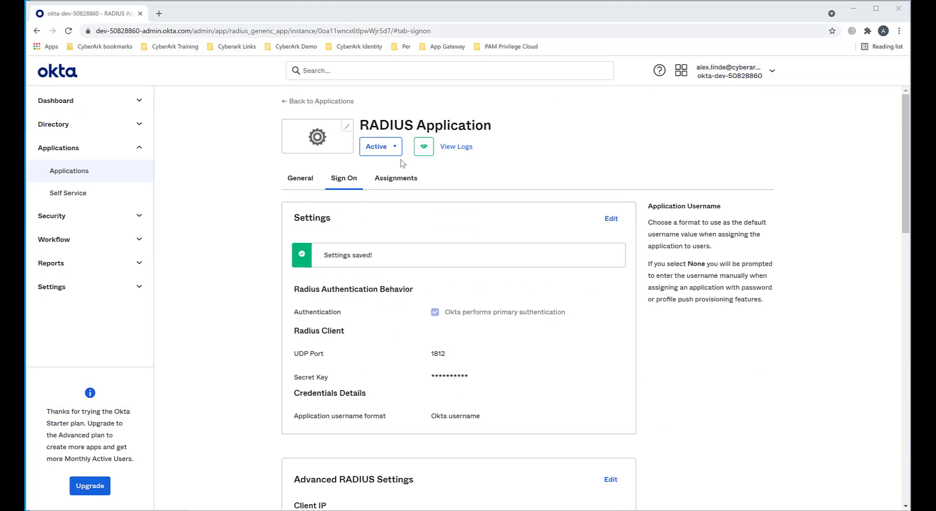
Step: Review who is assigned to the RADIUS Application and open the options for assigning it
left_click(396, 178)
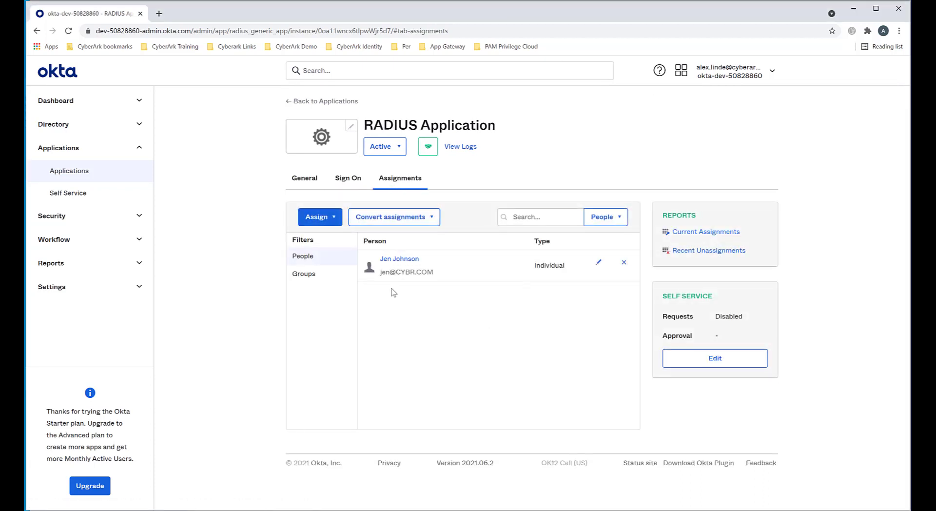
left_click(334, 220)
Step: Examine the Multifactor security settings for SMS Authentication, Google Authenticator and Email Authentication
left_click(138, 215)
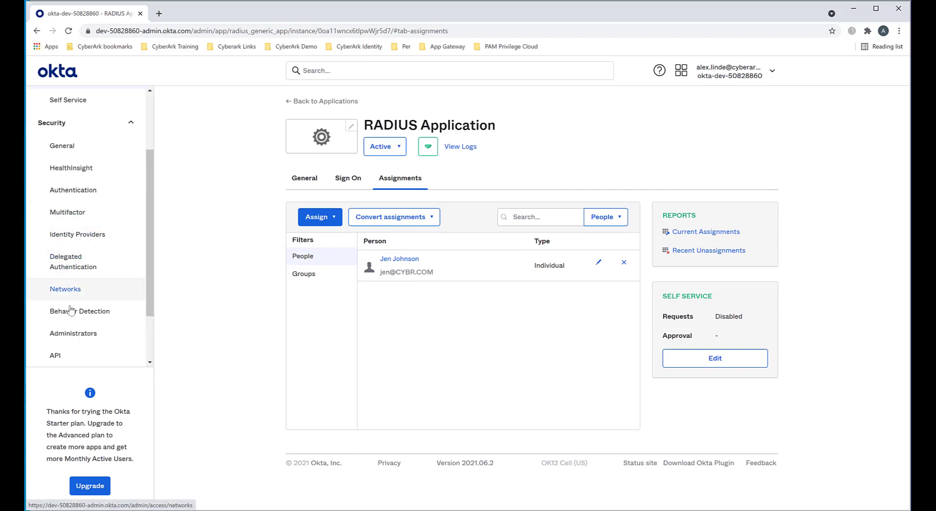
left_click(78, 213)
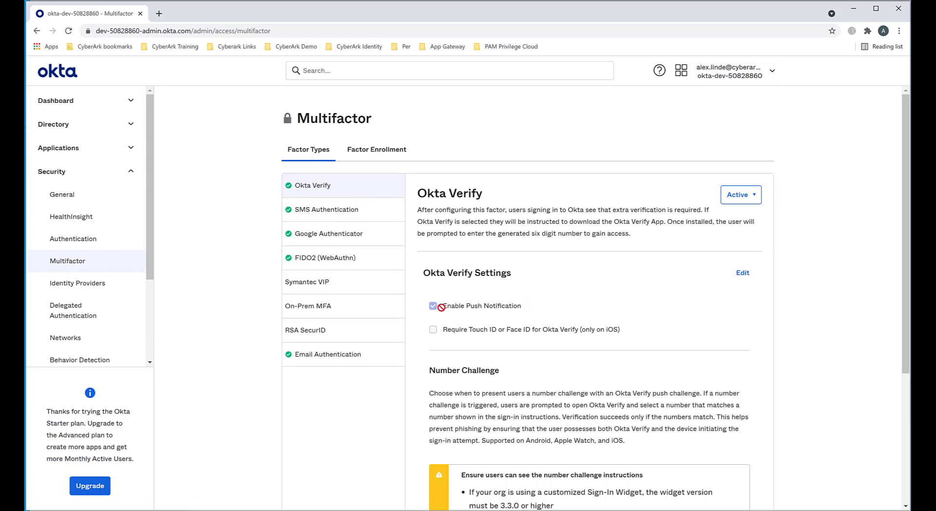
left_click(312, 215)
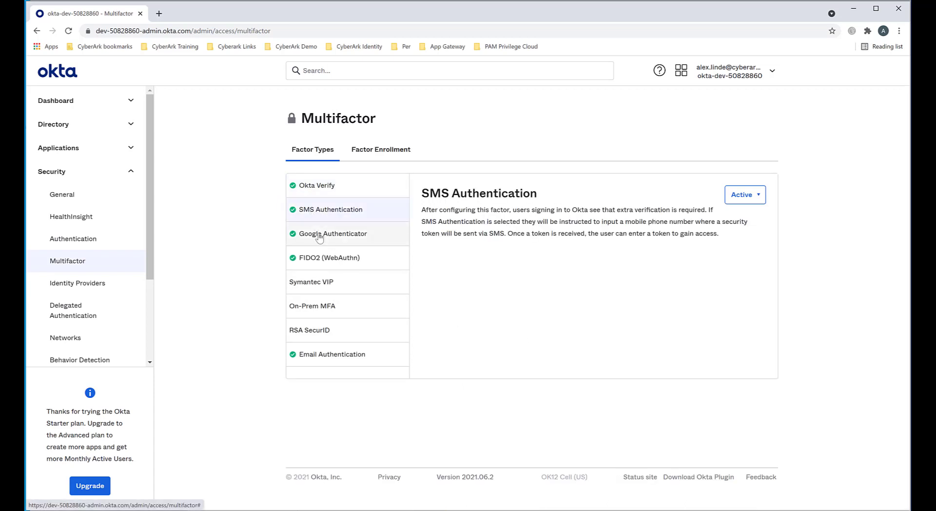
left_click(320, 237)
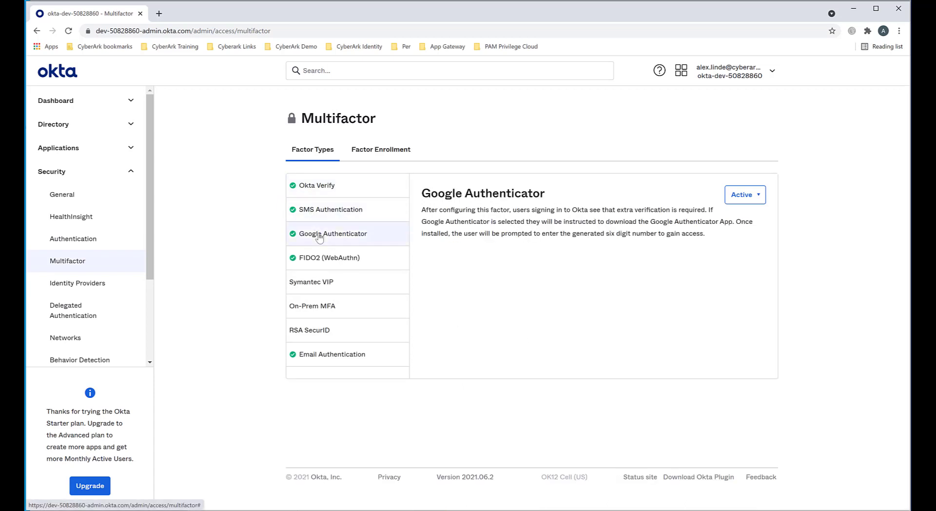
left_click(315, 363)
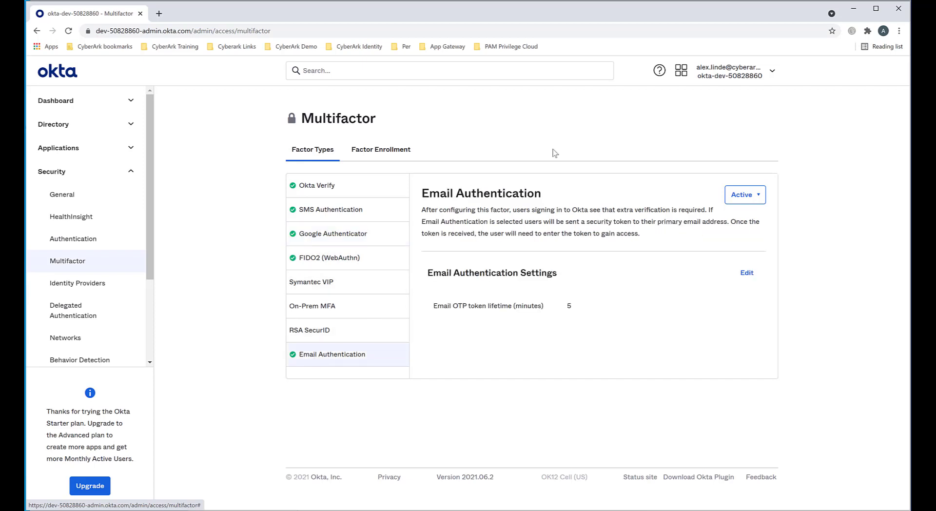
Step: Sign out of the admin account, sign in with the assigned user's username and password, and decline saving the password
left_click(770, 71)
left_click(688, 160)
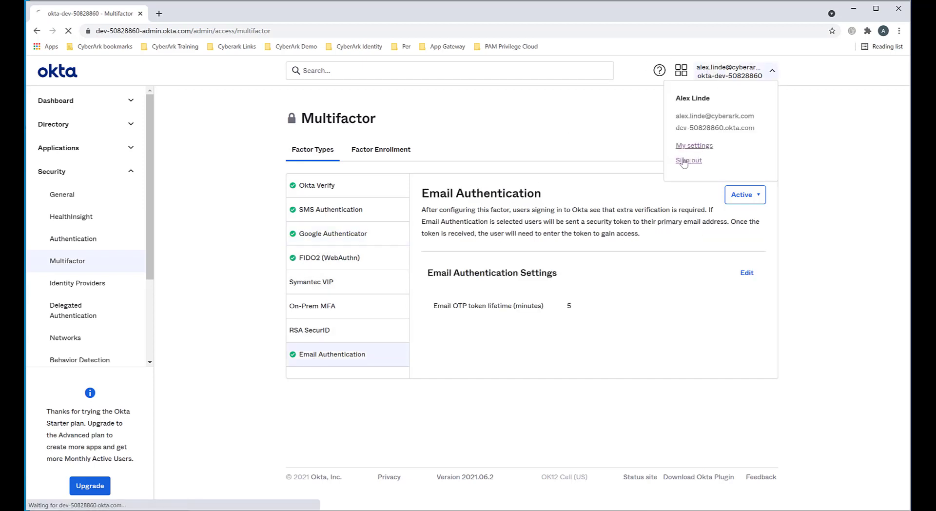
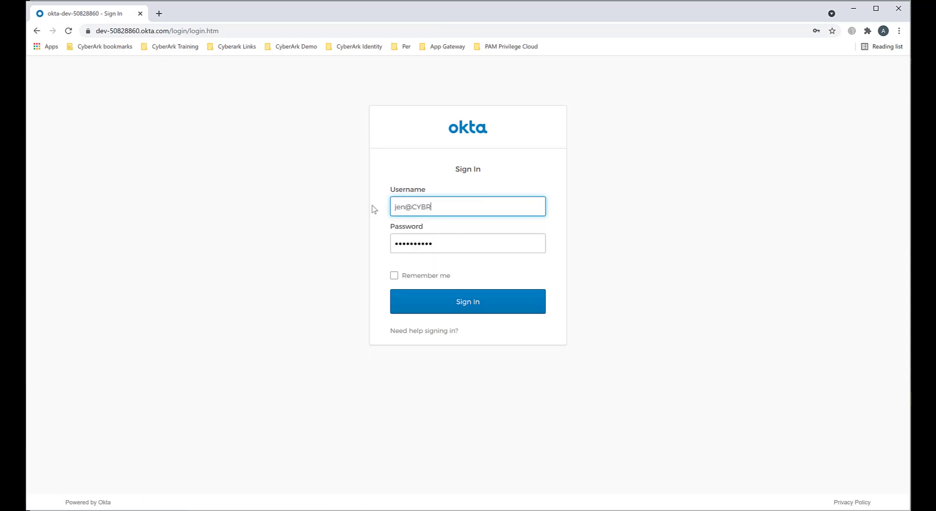
key("Tab")
type("••")
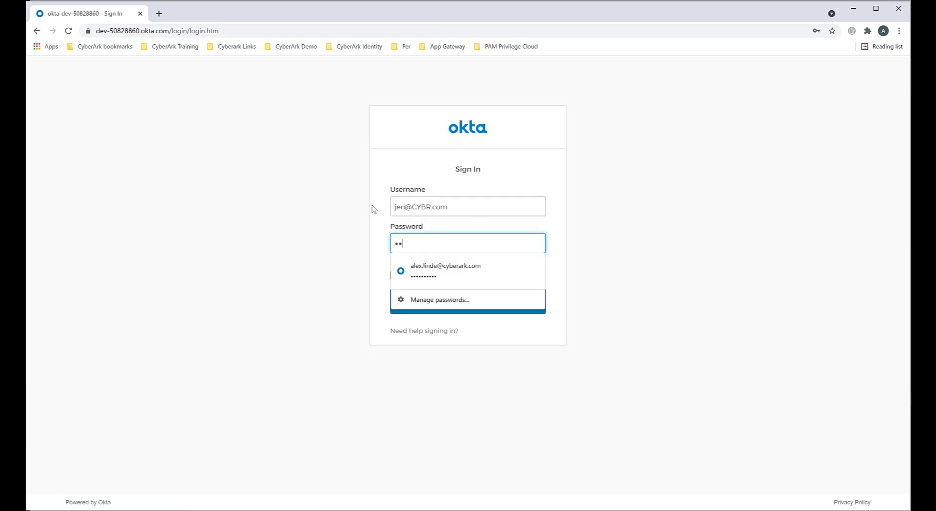
key("Return")
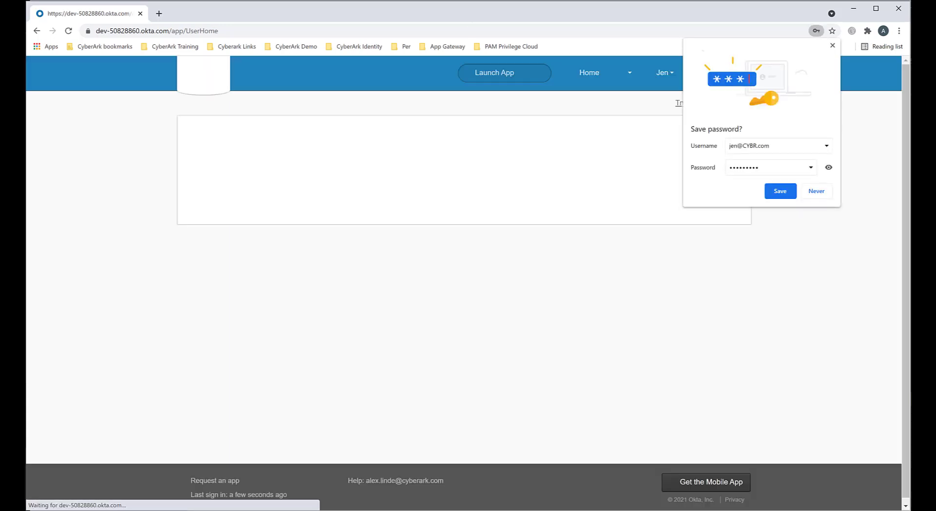
left_click(827, 191)
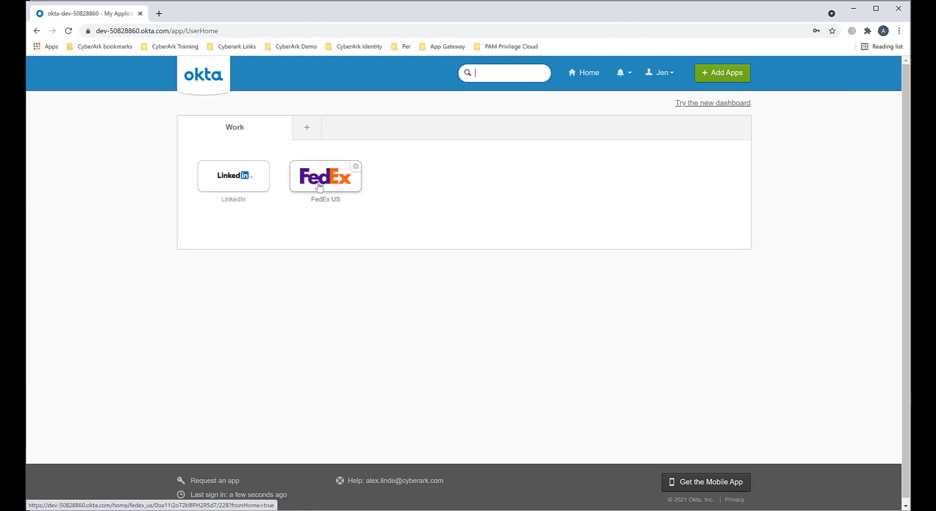
Step: Open the user's account settings and unlock profile editing with the account password and an Okta Verify push, dismissing the browser's password update
left_click(660, 77)
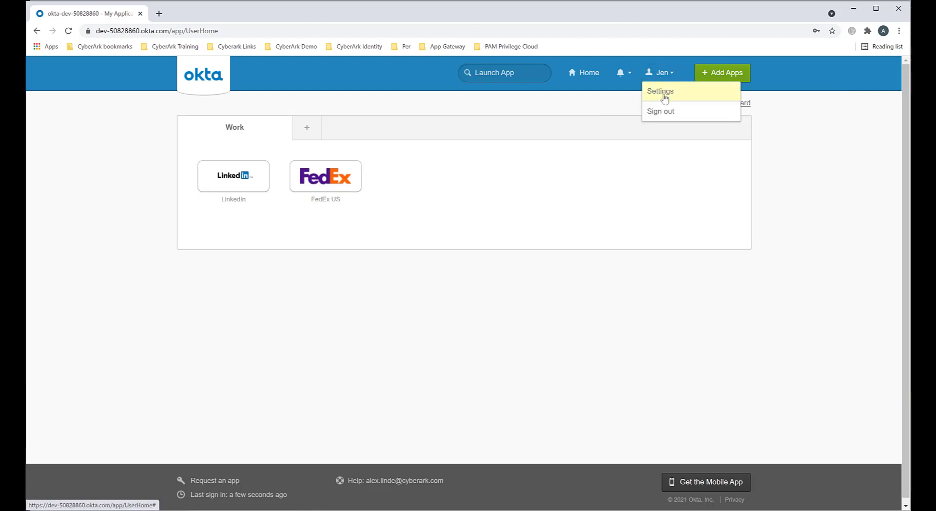
left_click(665, 97)
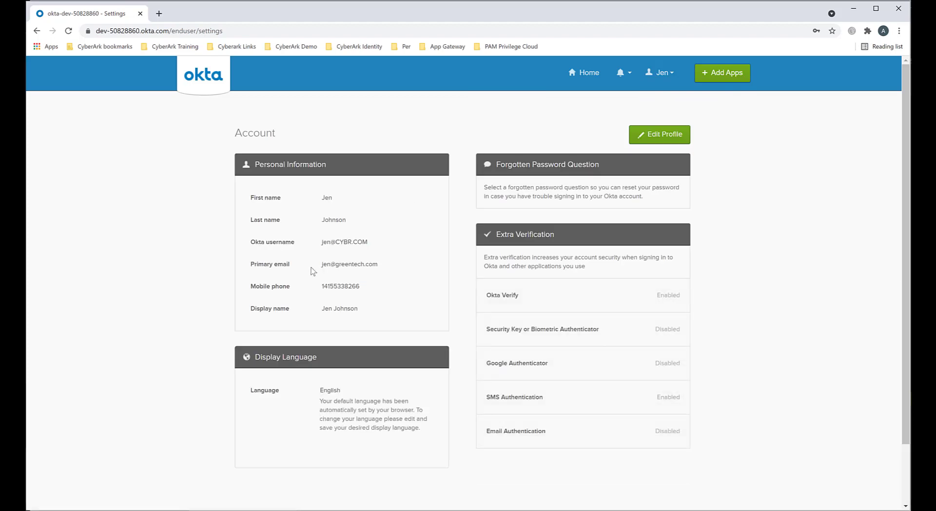
left_click(663, 134)
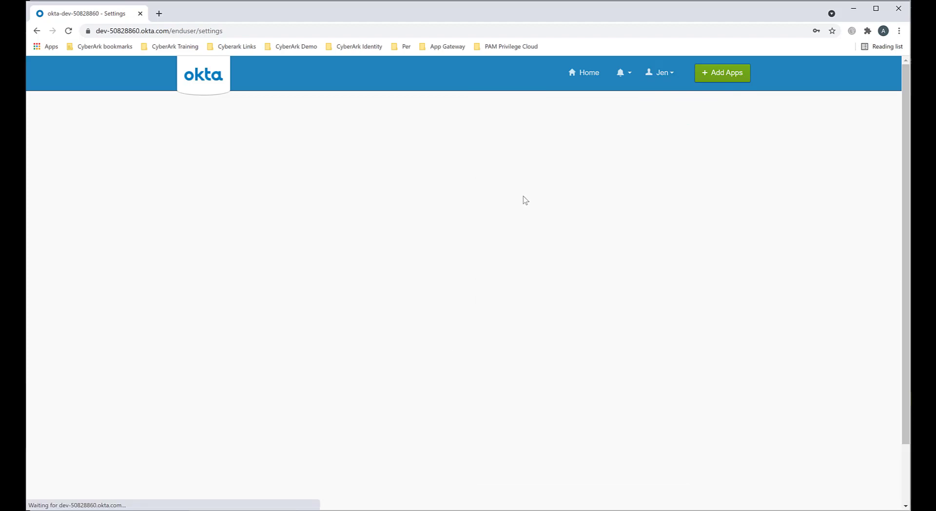
left_click(396, 267)
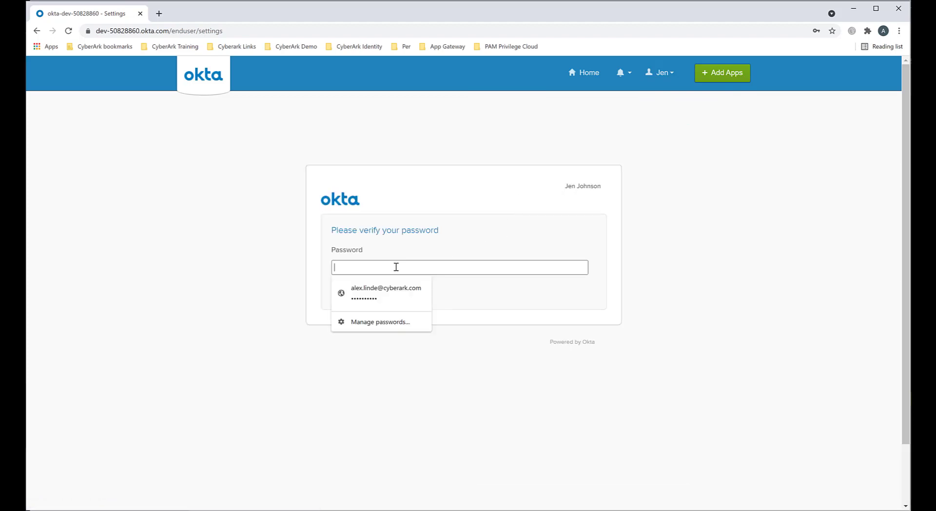
key("Return")
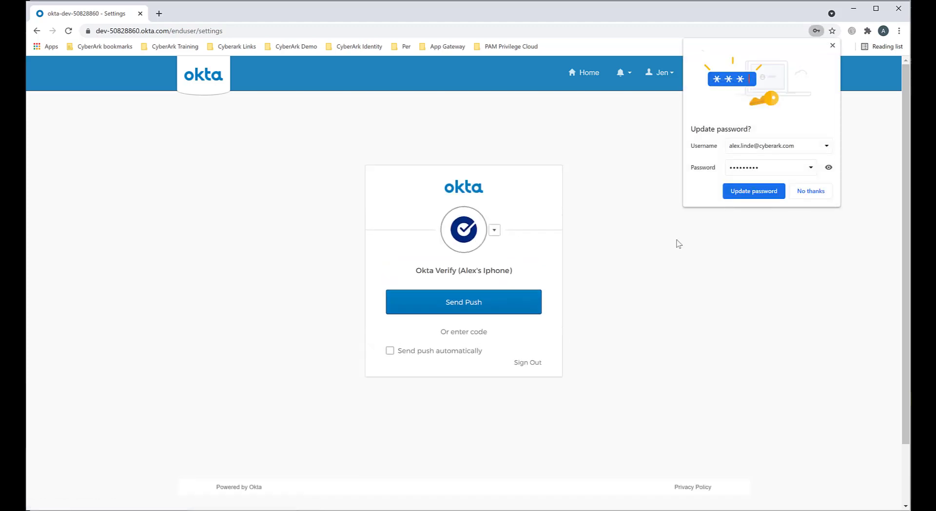
left_click(502, 308)
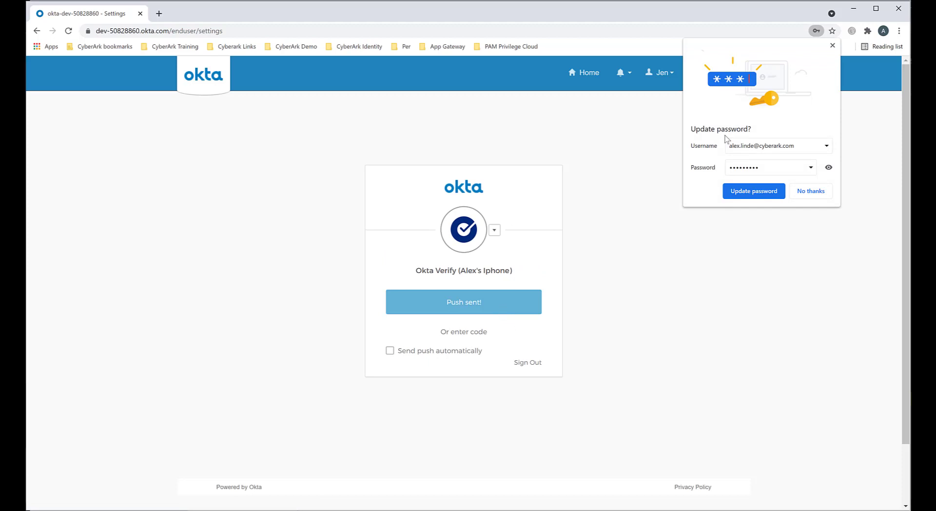
left_click(833, 45)
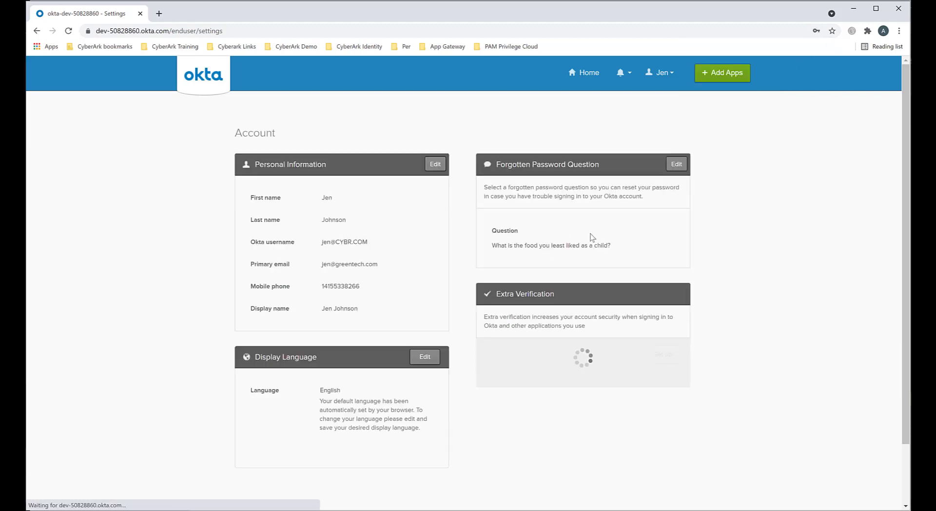
Step: Review the Extra Verification factors that can be set up or removed for the user's account
scroll(564, 259, "down", 2)
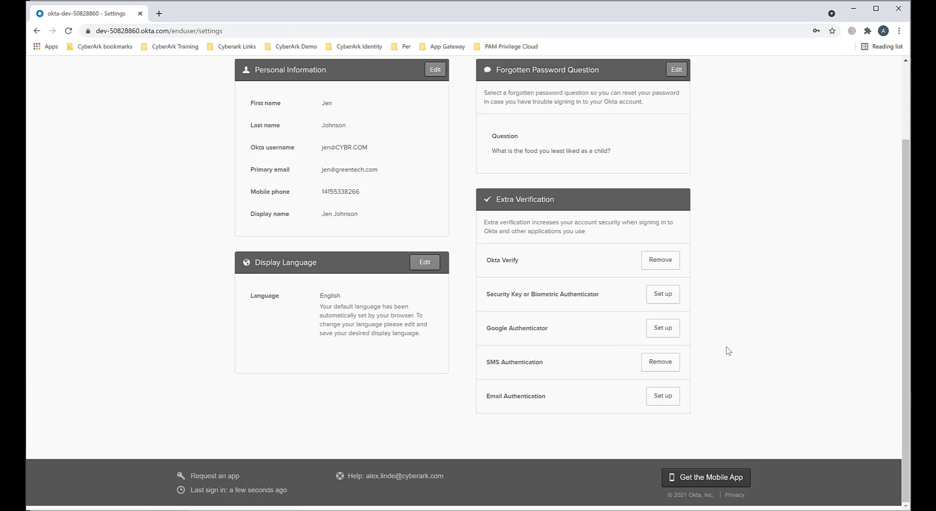
scroll(729, 351, "up", 2)
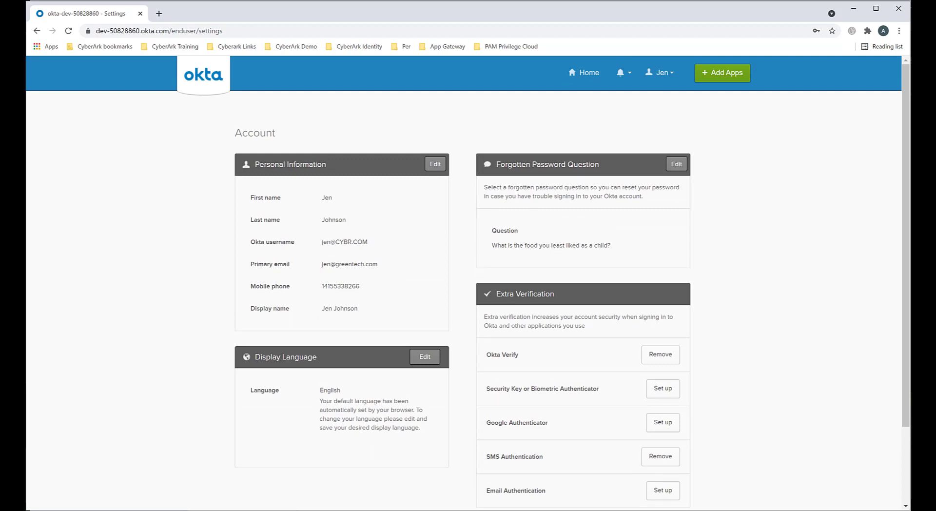
scroll(463, 282, "down", 2)
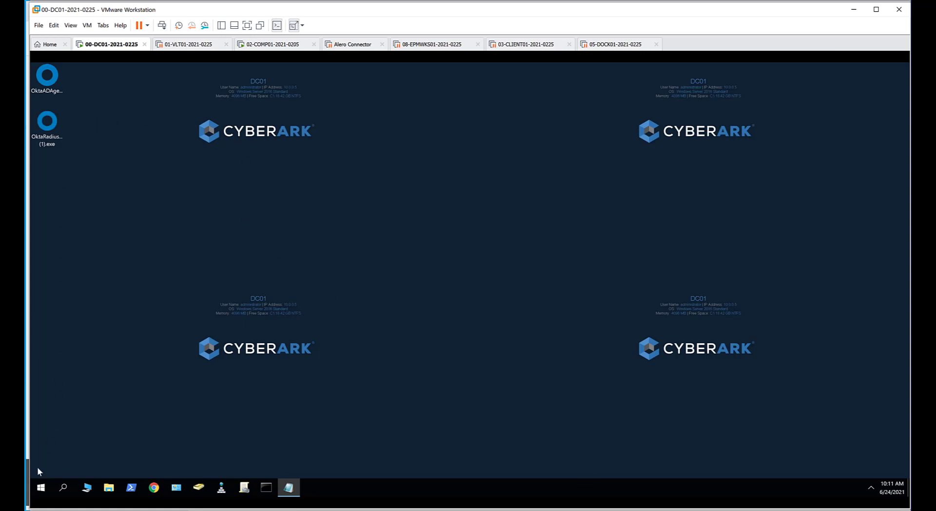
Step: On the DC01 virtual machine, open okta_radius.log from C:\Program Files (x86)\Okta\Okta RADIUS Agent\current\logs
left_click(108, 488)
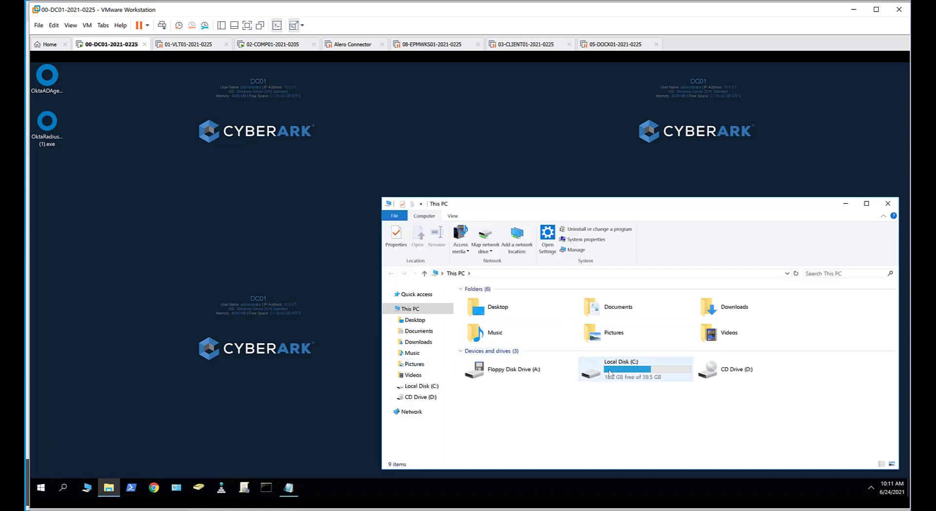
double_click(628, 374)
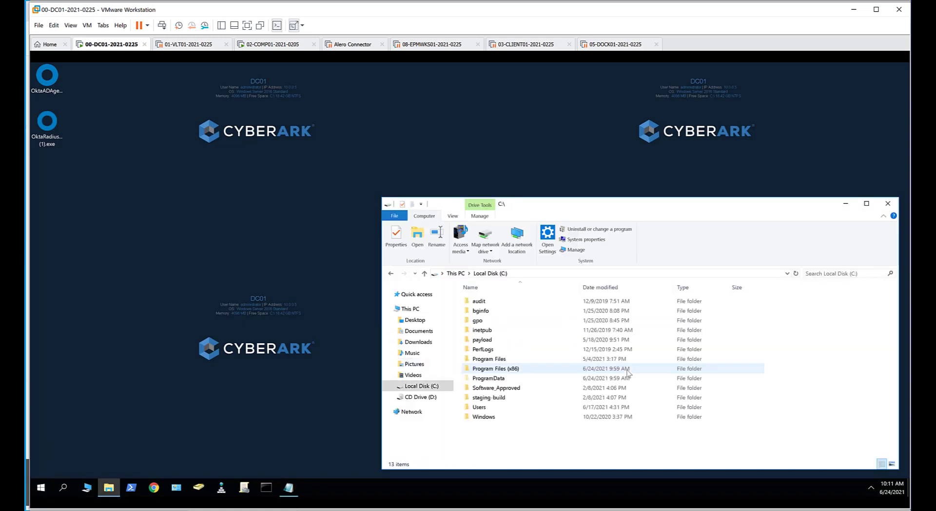
double_click(497, 369)
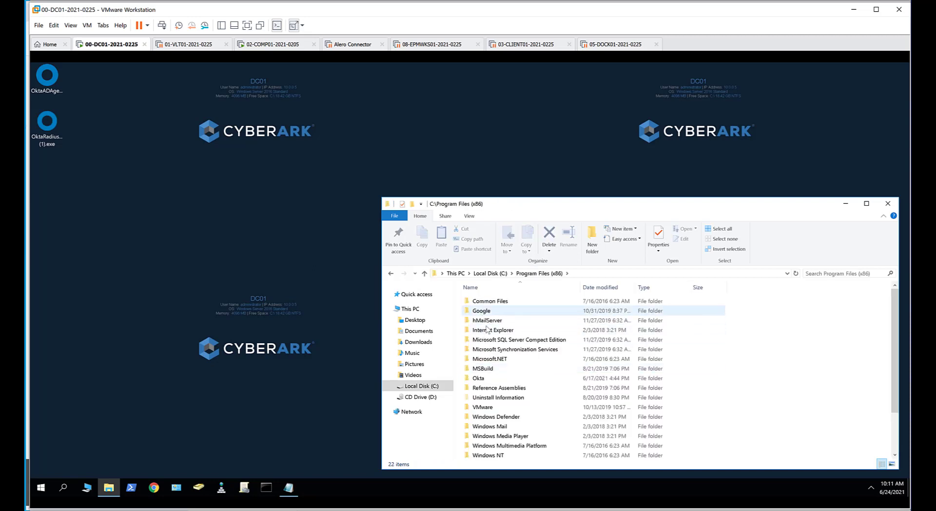
double_click(479, 378)
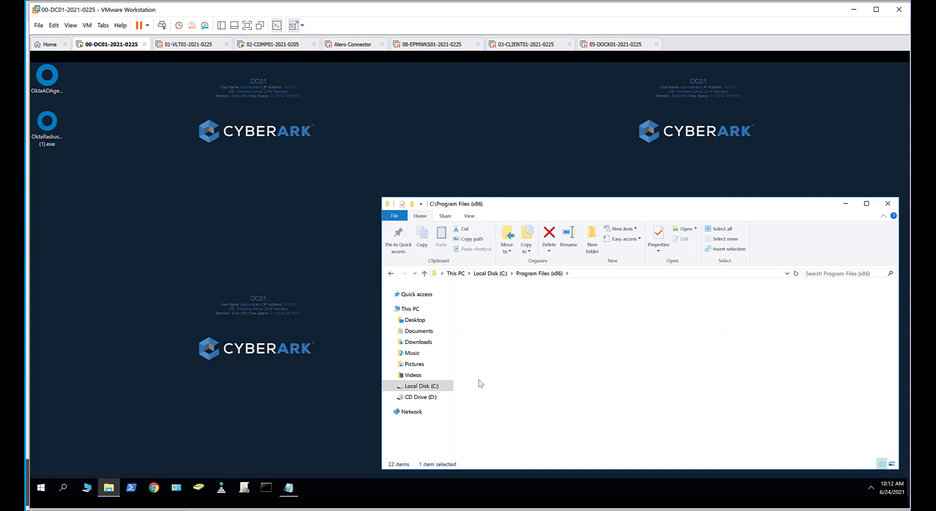
double_click(479, 312)
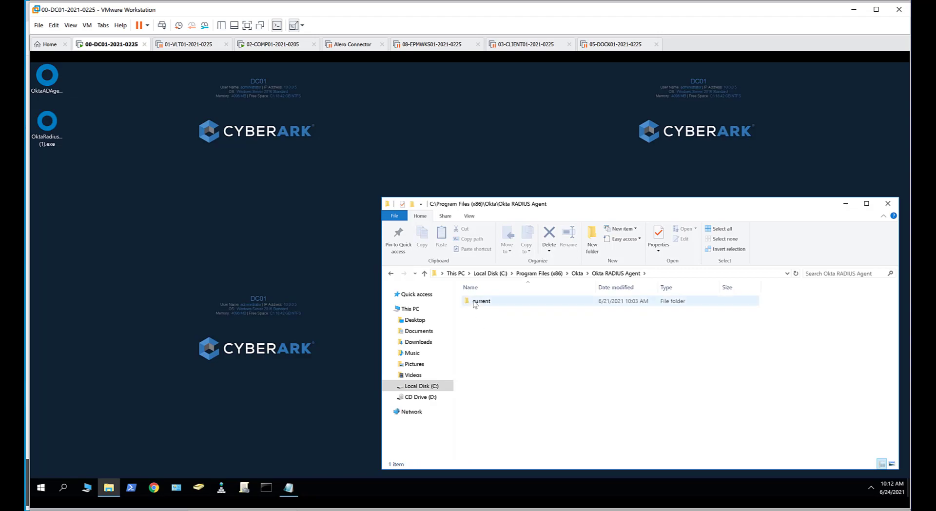
left_click(474, 307)
double_click(475, 302)
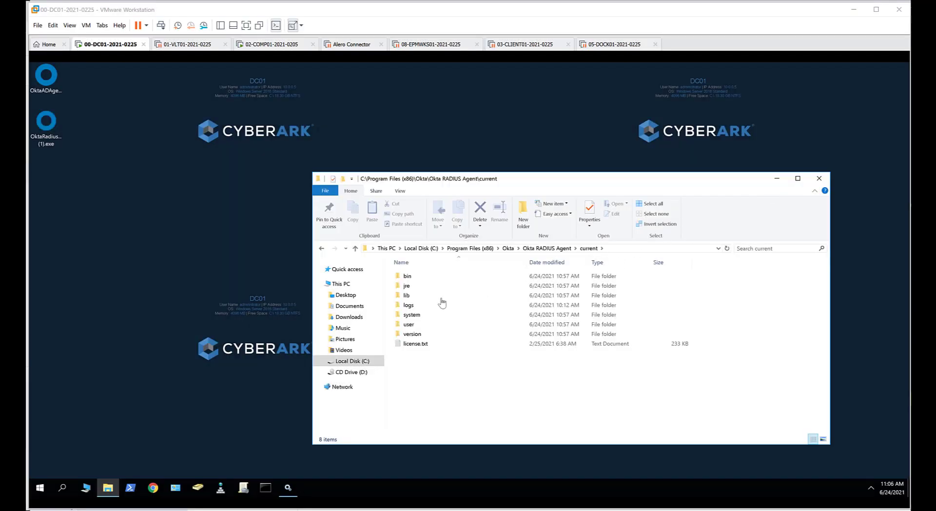
double_click(408, 306)
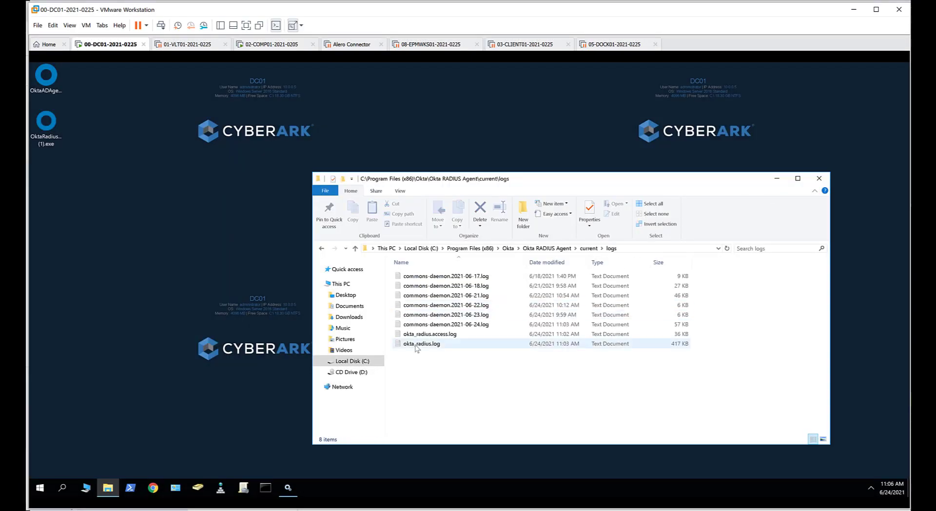
double_click(415, 344)
Step: Find the latest entries in okta_radius.log and highlight the "Listening on port 1812" message and the "Failed to start listener on port 1812" error
left_click_drag(626, 115, 631, 382)
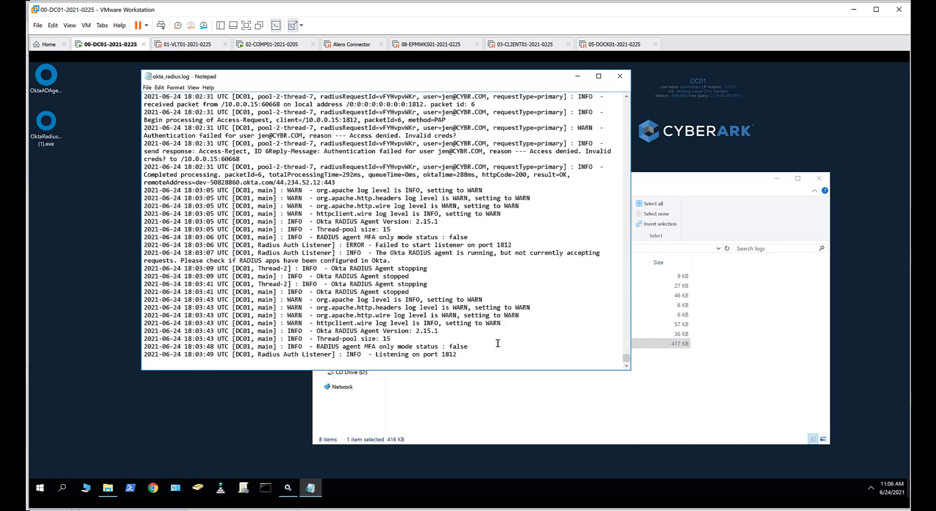
left_click_drag(458, 356, 341, 355)
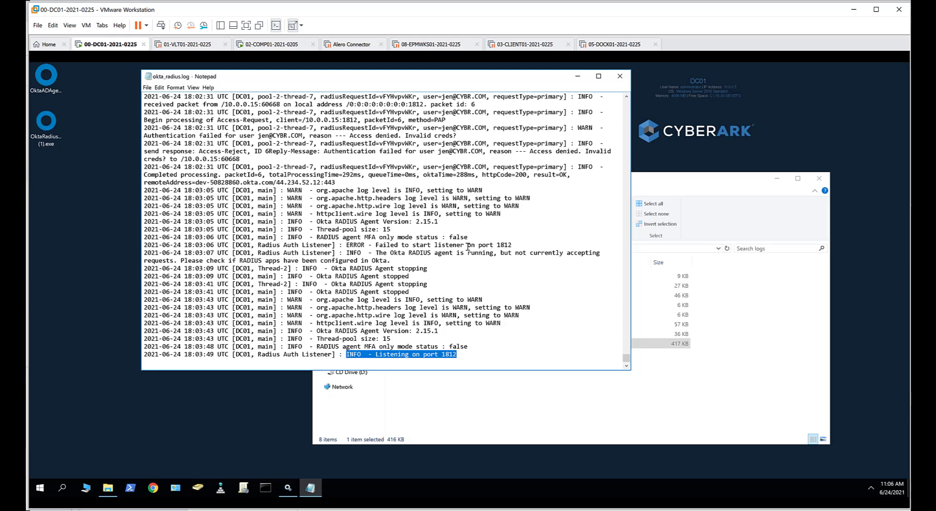
left_click_drag(514, 244, 393, 244)
left_click_drag(358, 245, 347, 244)
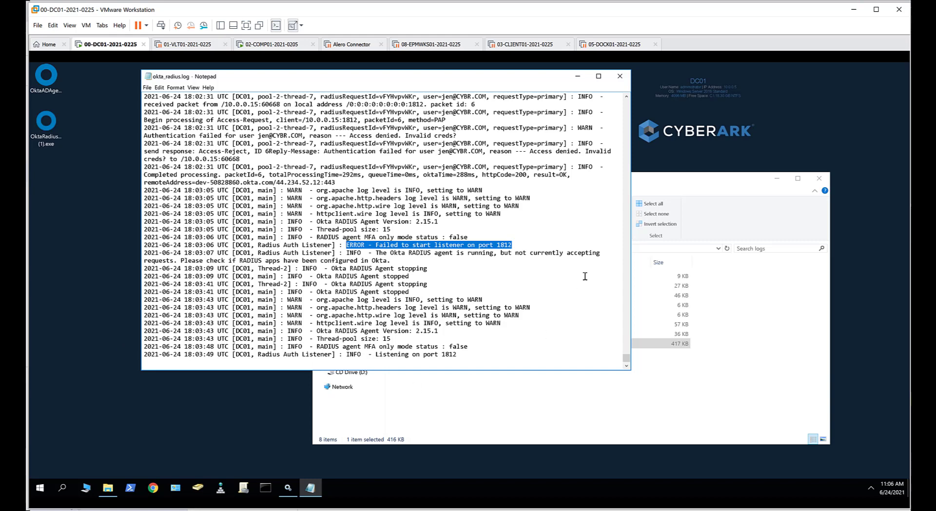
Step: Find the Okta RADIUS Agent in Windows Services on DC01, check its status and available service actions, and close the Services console
left_click(41, 491)
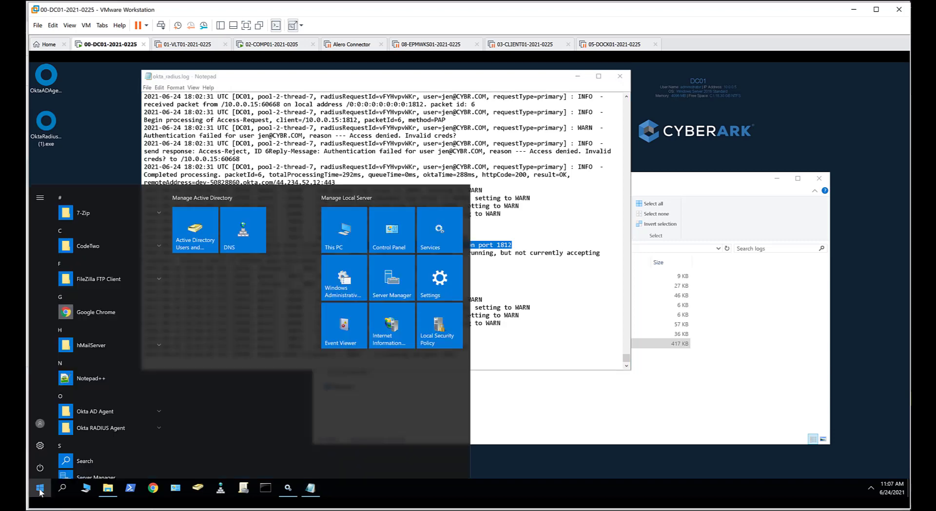
type("servic")
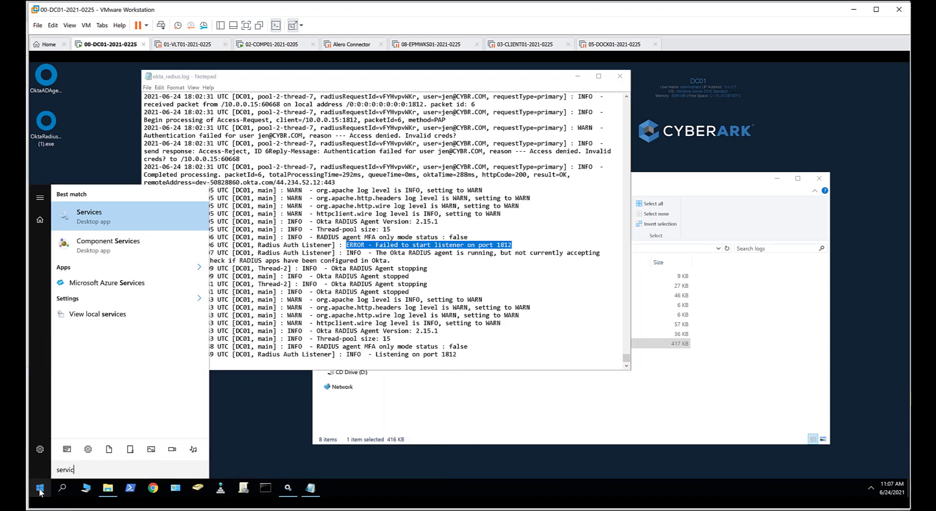
left_click(90, 216)
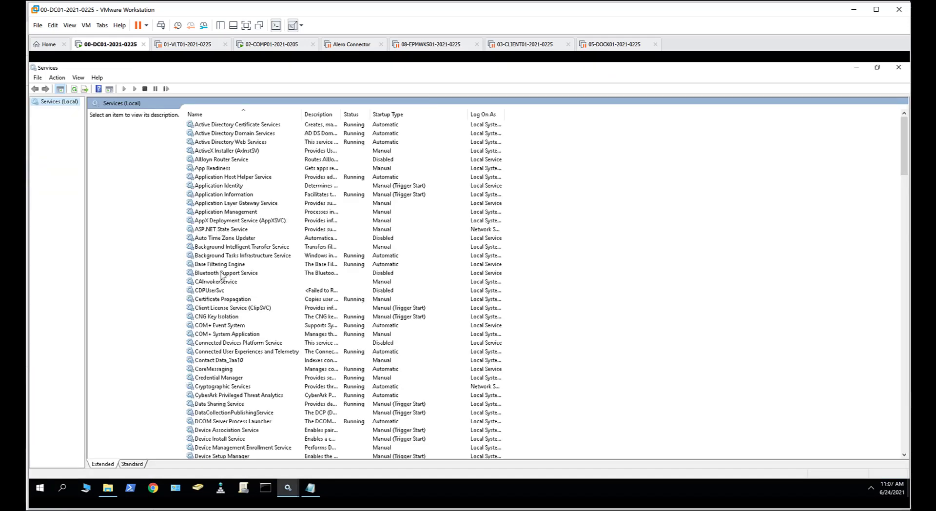
scroll(223, 278, "down", 4)
scroll(223, 301, "down", 20)
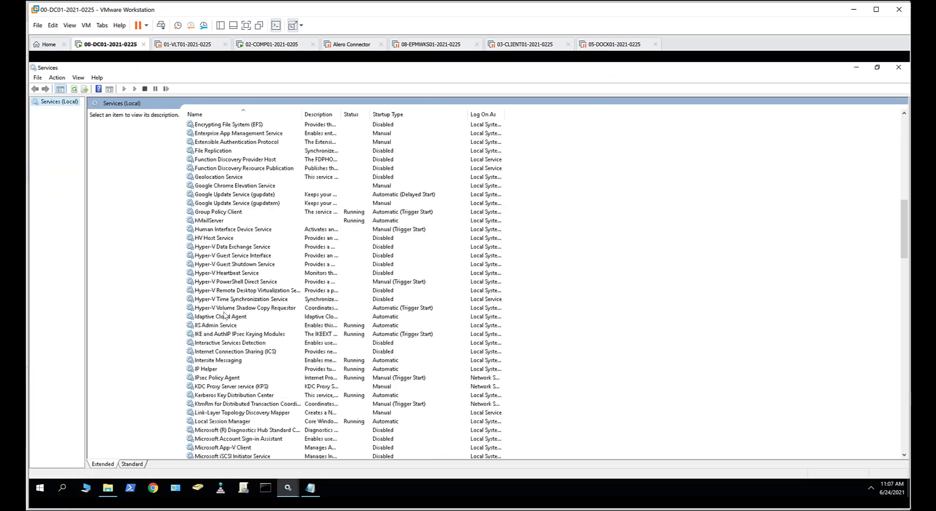
scroll(224, 315, "down", 7)
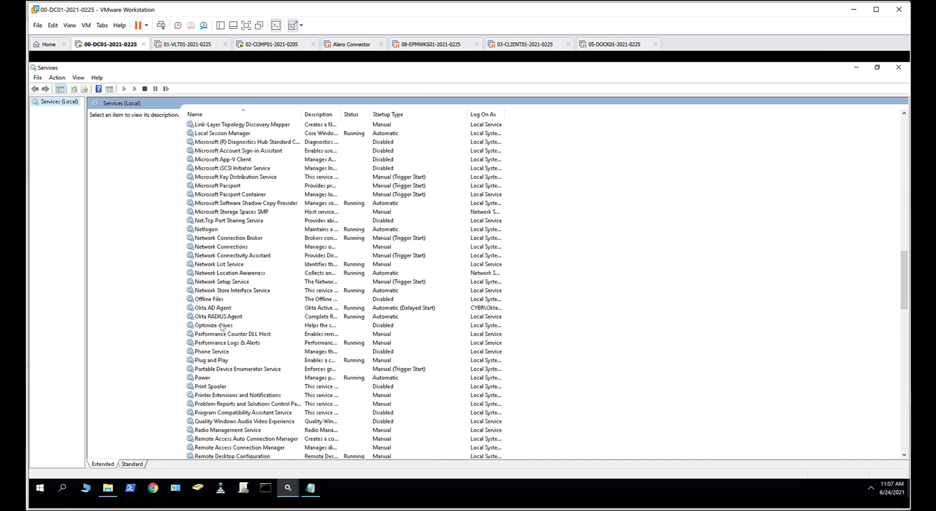
left_click(193, 317)
right_click(196, 317)
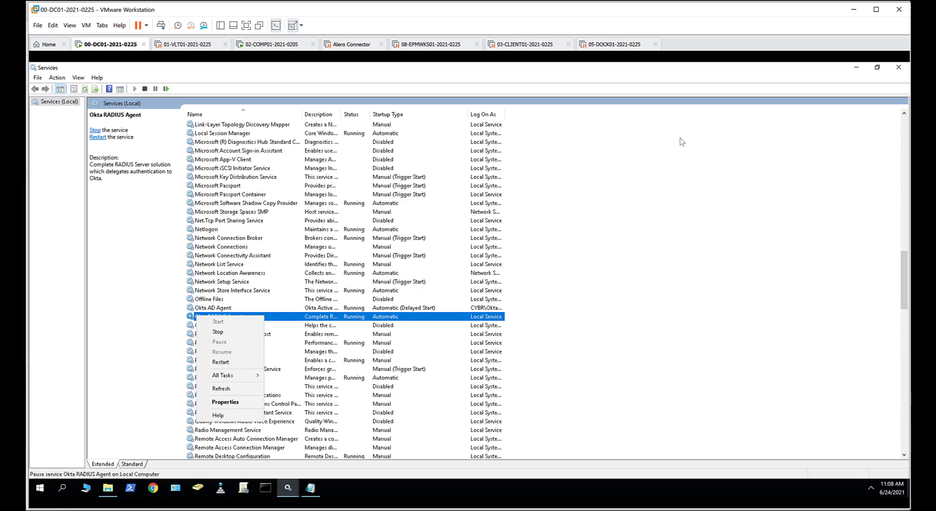
left_click(899, 67)
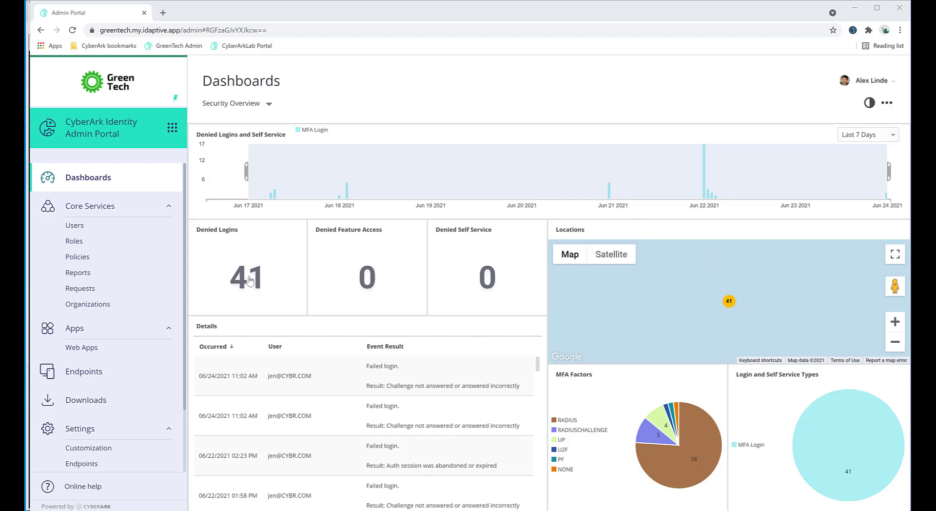
Step: In the CyberArk Identity Admin Portal, open the Default Policy and view its RADIUS settings under User Security Policies
left_click(93, 257)
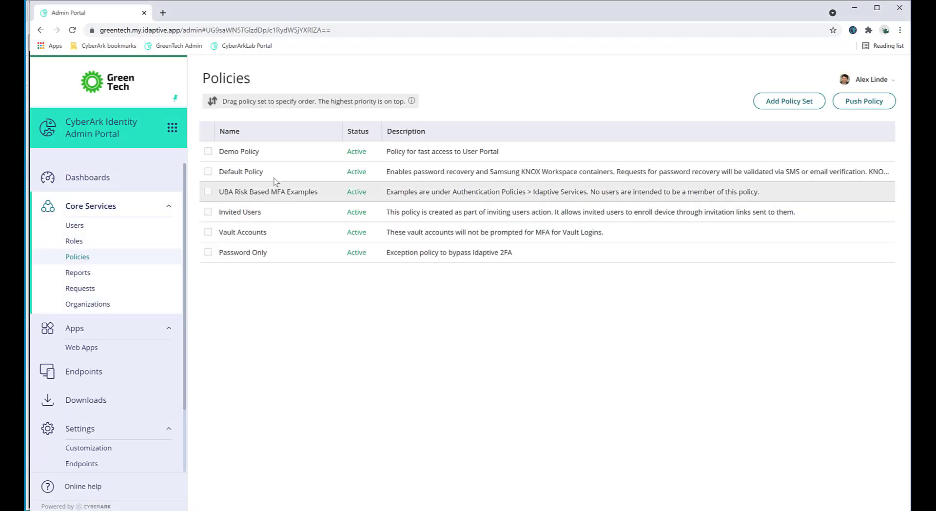
left_click(269, 171)
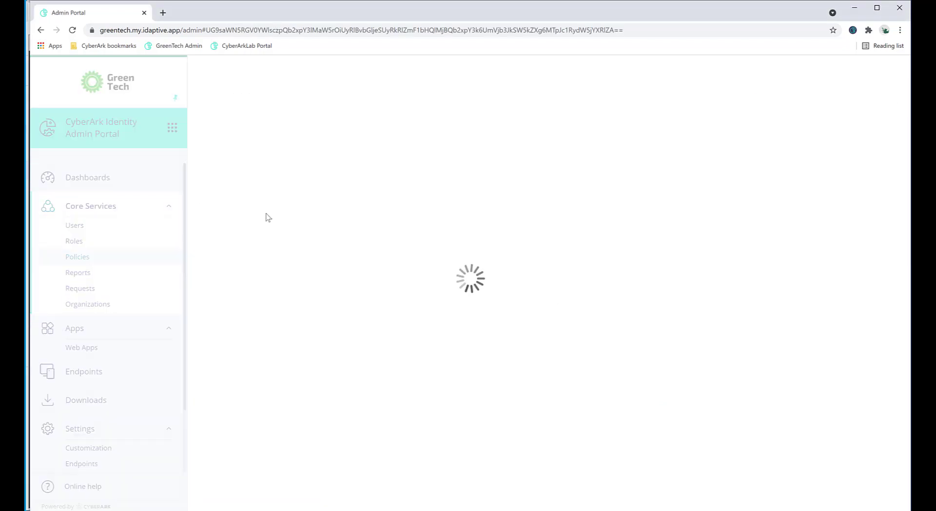
left_click(234, 273)
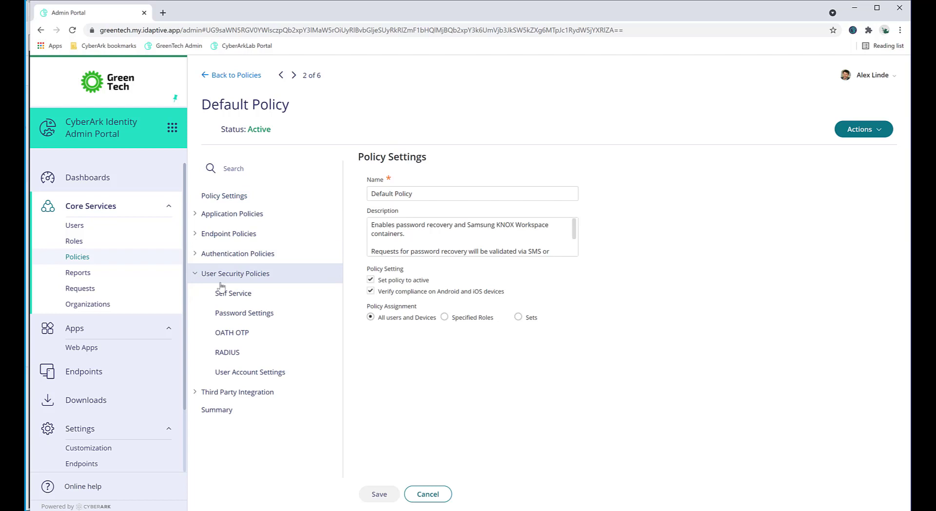
left_click(225, 361)
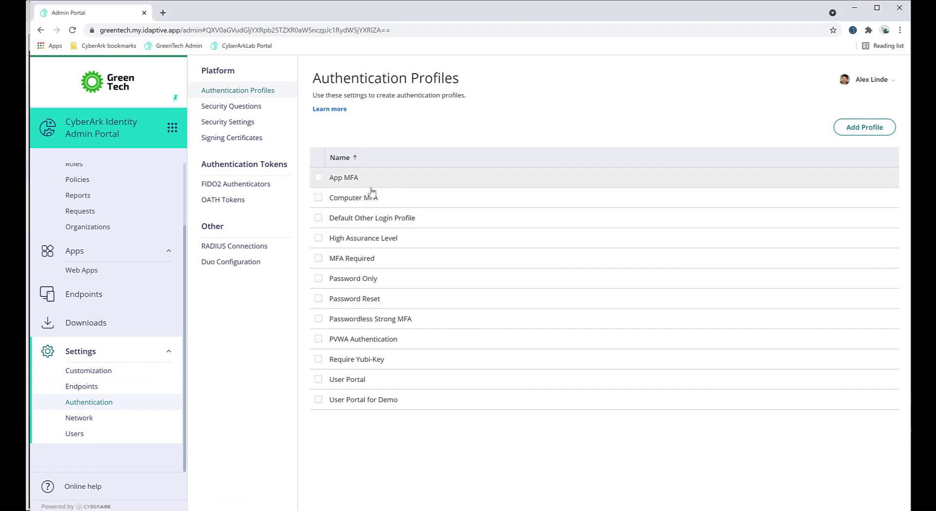
Step: Review the authentication mechanisms in the Computer MFA authentication profile and close it without changes
left_click(343, 200)
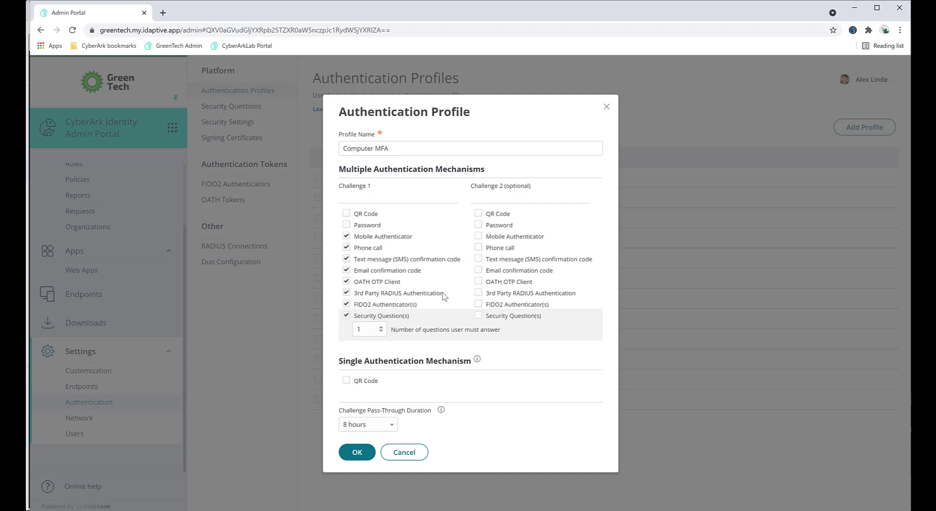
left_click(396, 454)
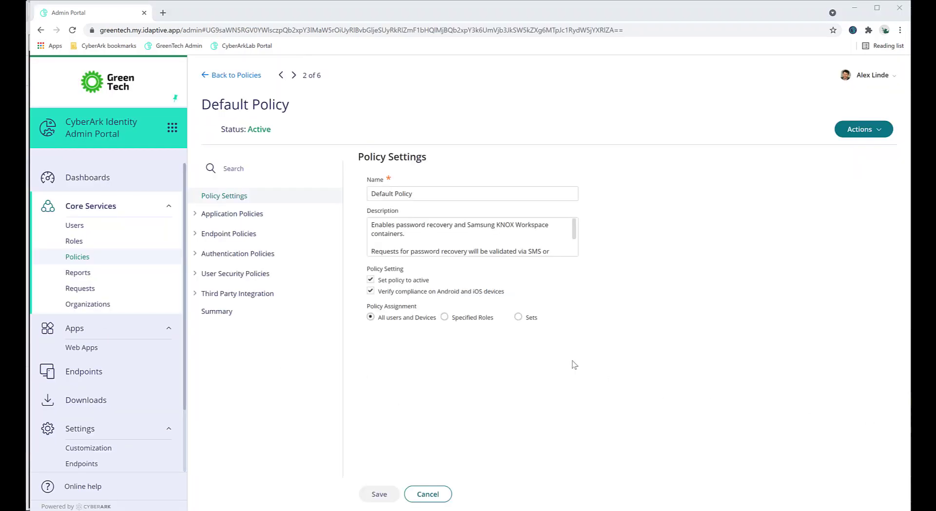
Step: Review the Default Policy's Endpoint Authentication settings and choose Computer MFA as the default profile
left_click(196, 258)
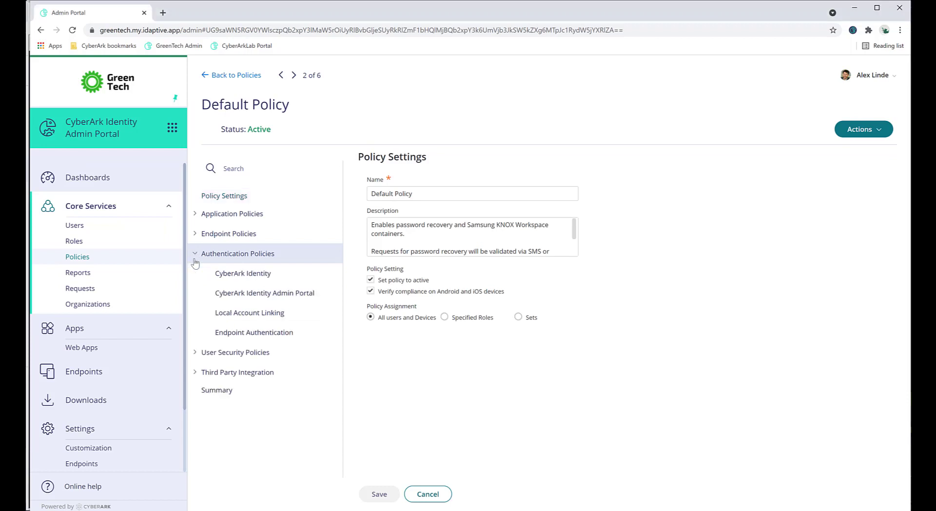
left_click(219, 335)
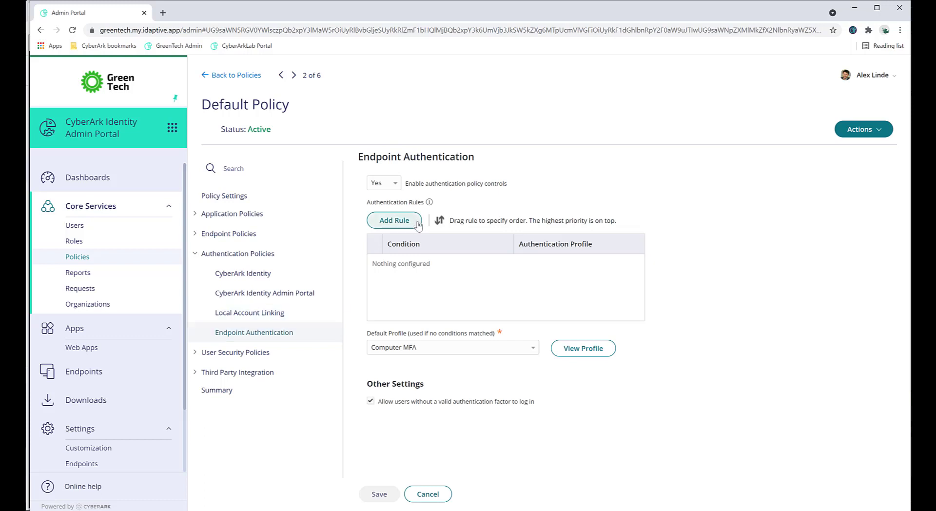
left_click(423, 349)
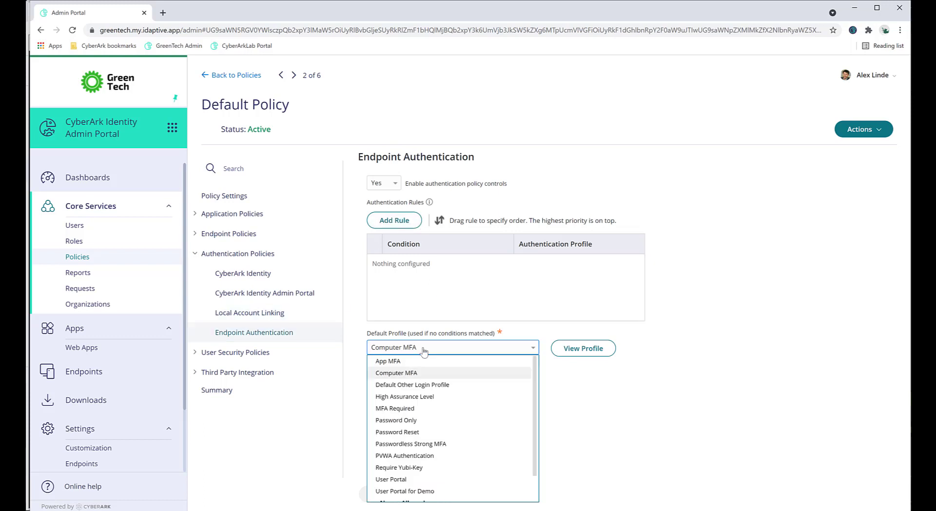
left_click(414, 373)
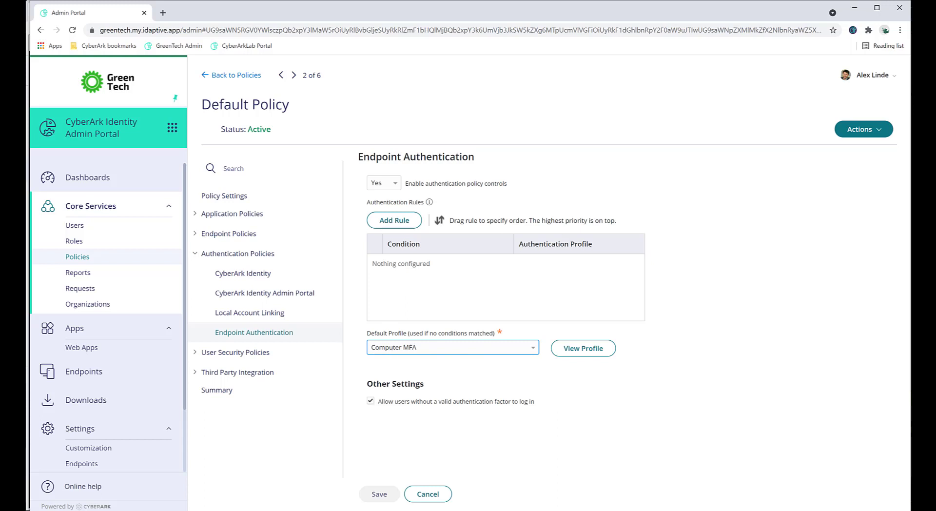
Step: View the CyberArk Identity downloads, then check the COMP01 connector's RADIUS configuration and close it without changes
left_click(87, 399)
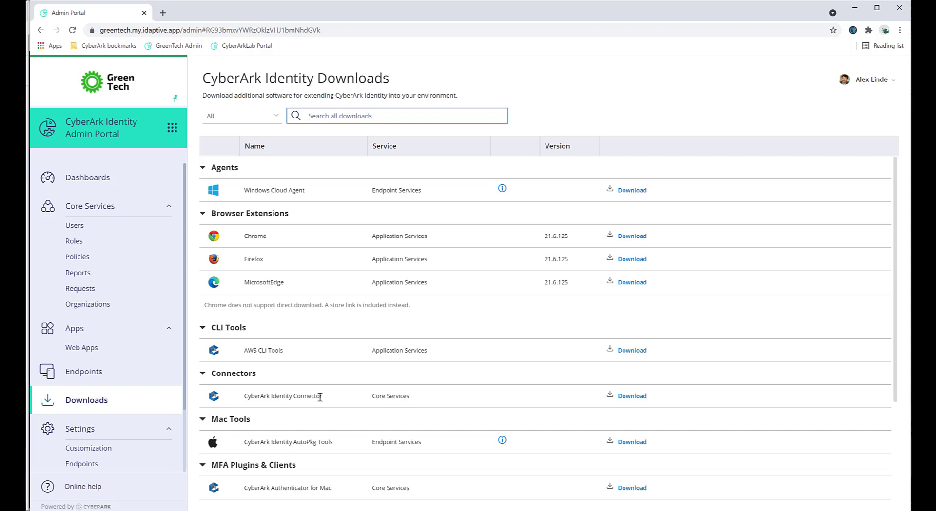
scroll(129, 385, "down", 2)
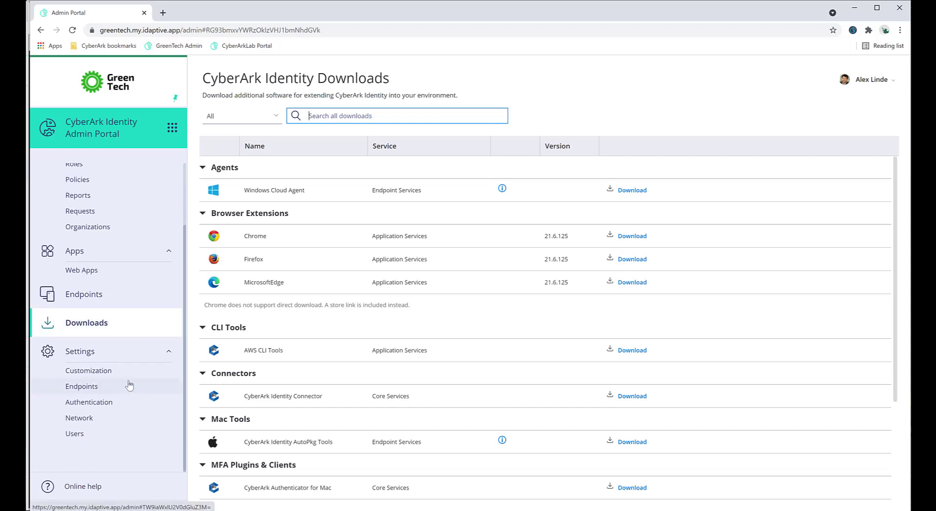
left_click(89, 418)
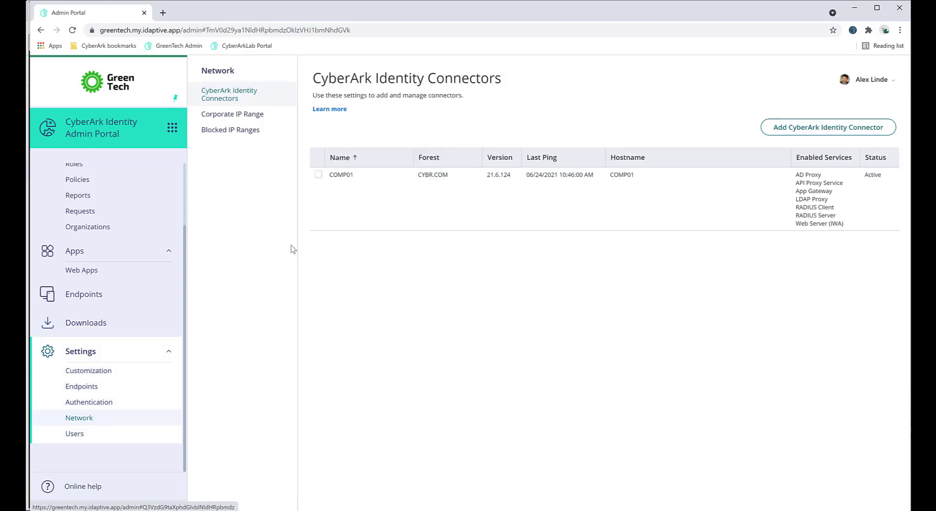
left_click(341, 177)
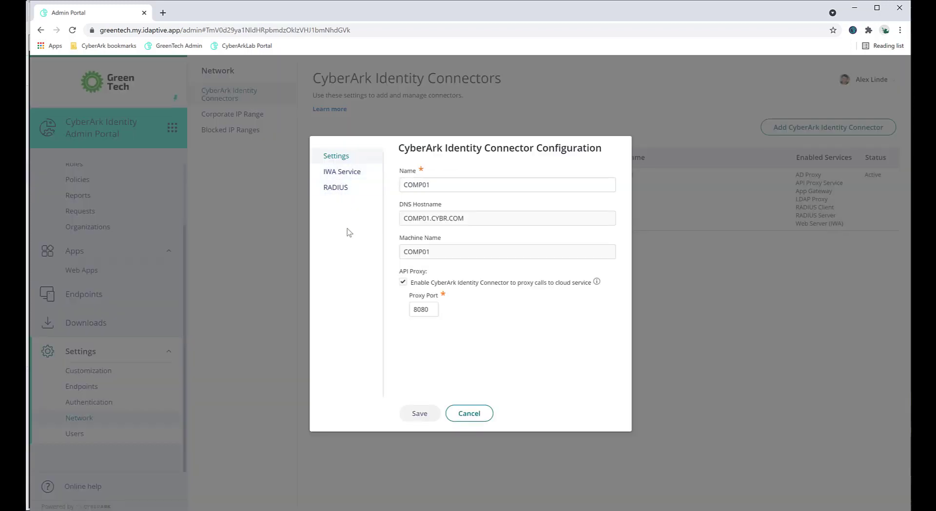
left_click(340, 191)
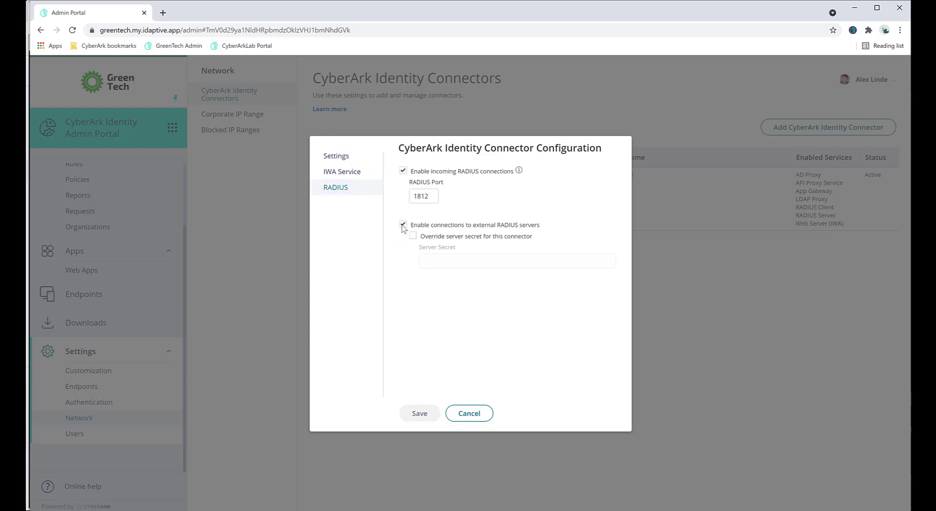
left_click(468, 423)
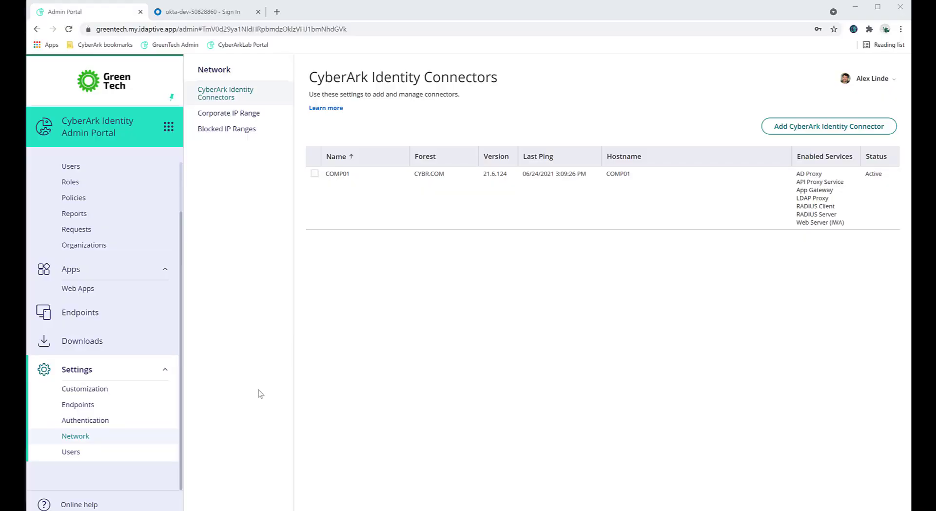
Step: Open the settings of RADIUS Okta Server from the servers in the RADIUS Connections authentication settings
left_click(98, 421)
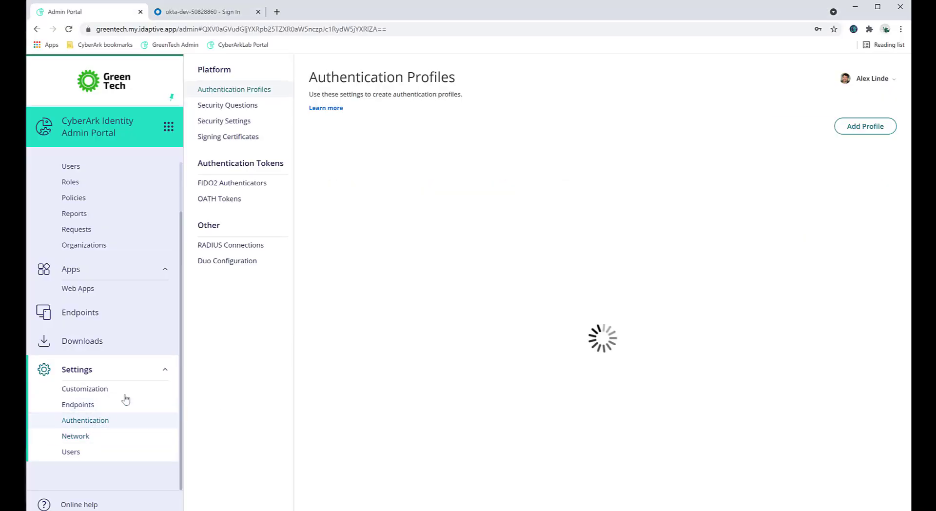
left_click(215, 246)
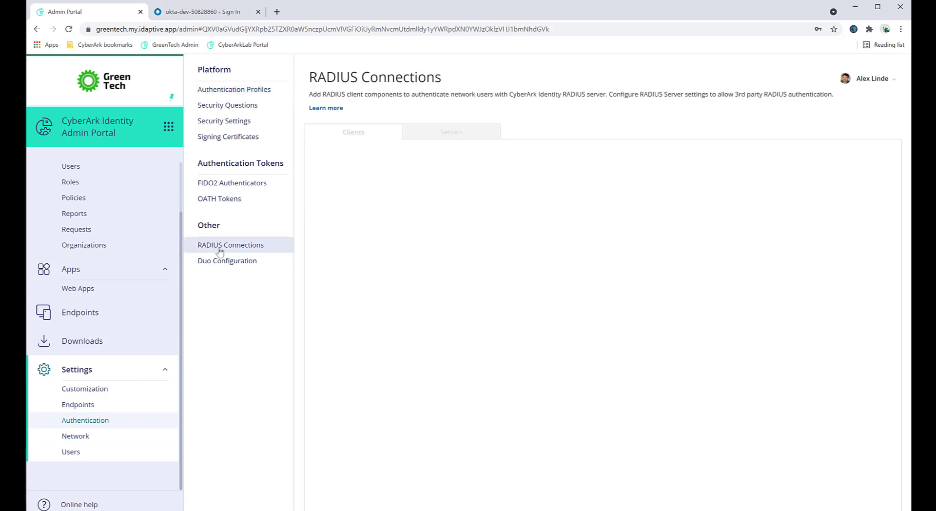
left_click(430, 132)
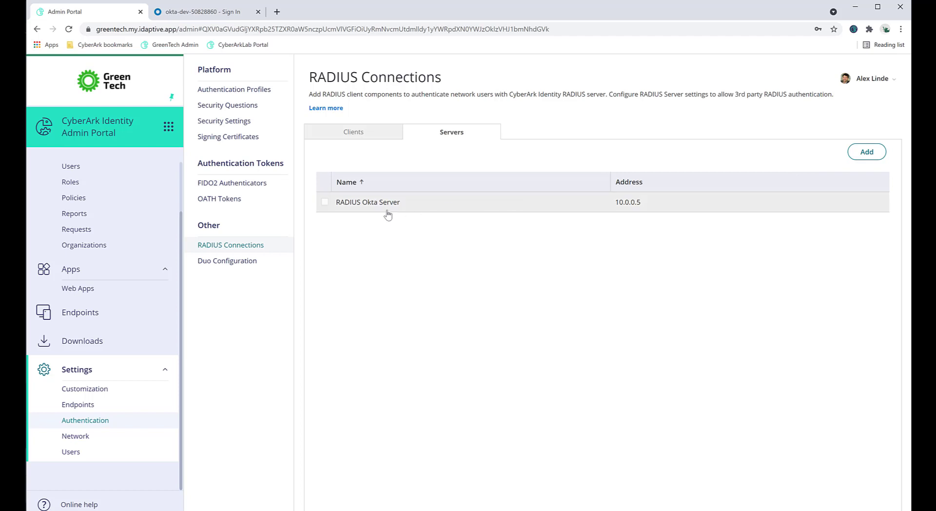
left_click(361, 211)
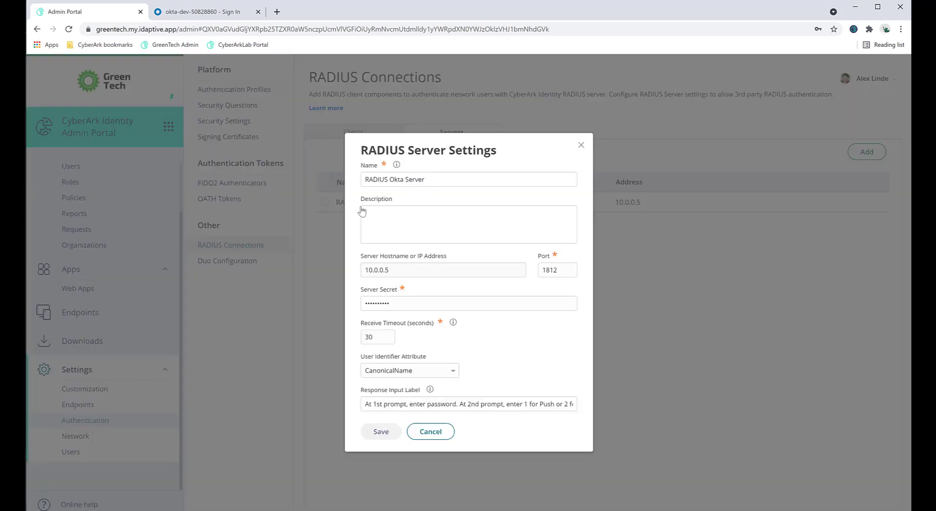
Step: Highlight the RADIUS server's name, IP address, port, server secret and receive timeout fields in turn to review them
left_click_drag(441, 180, 360, 180)
left_click_drag(394, 270, 344, 267)
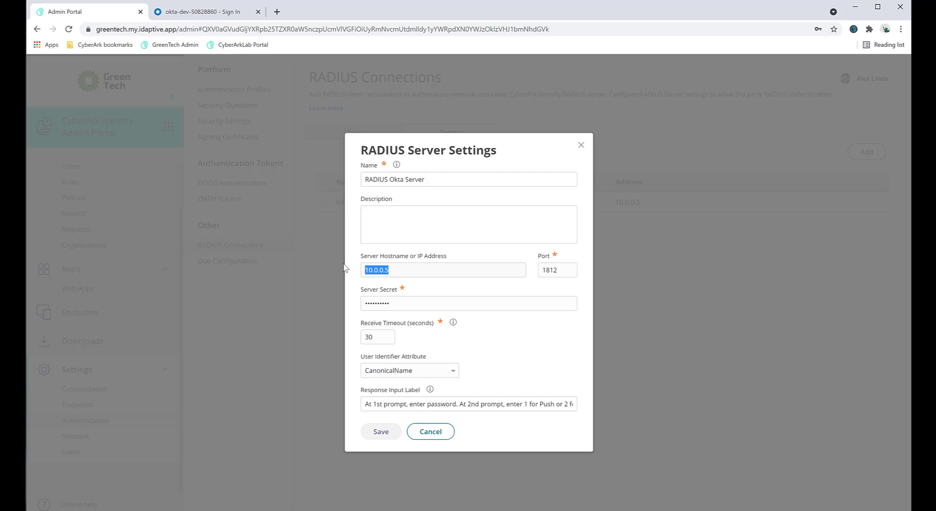
left_click(438, 274)
left_click_drag(419, 273, 346, 270)
left_click_drag(573, 273, 538, 270)
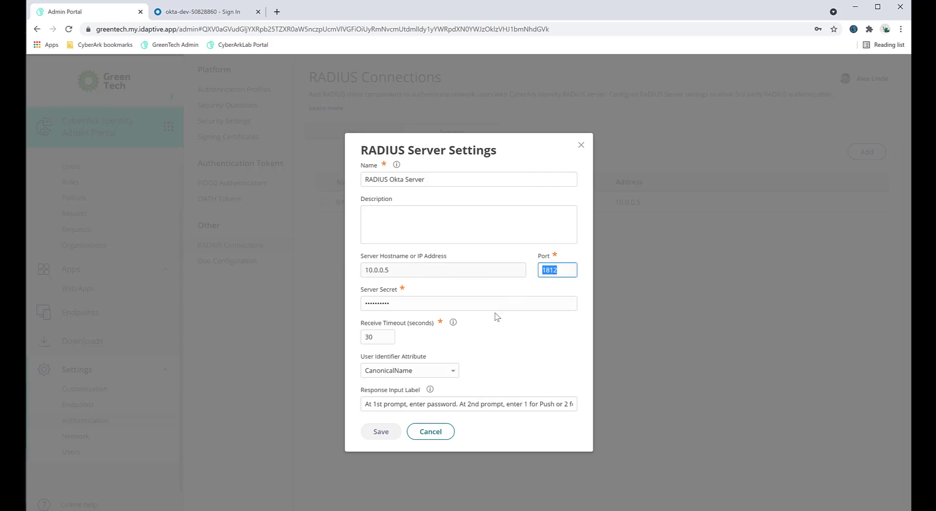
left_click_drag(419, 304, 350, 300)
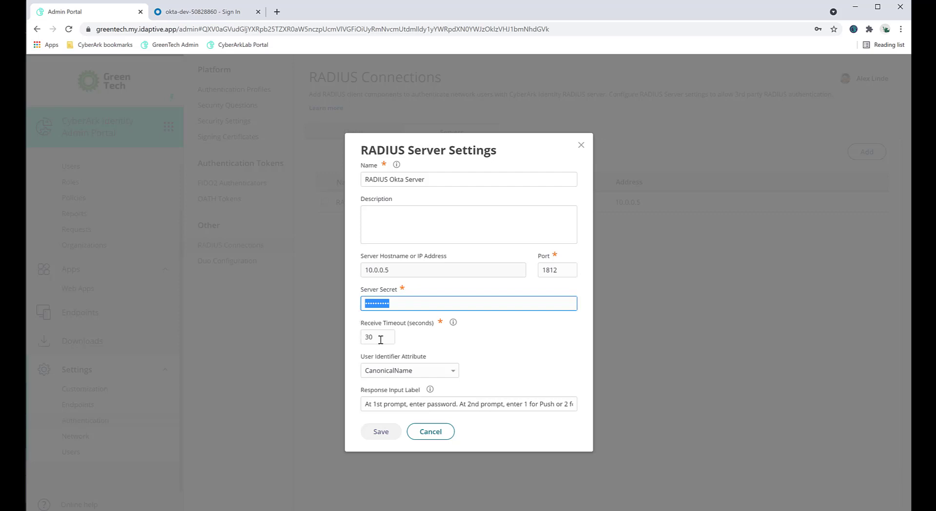
left_click_drag(382, 339, 361, 337)
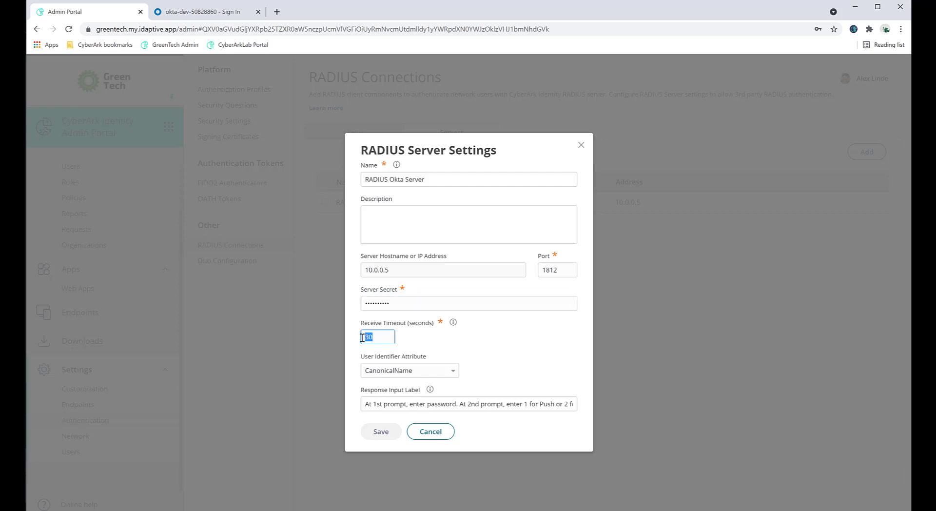
Step: Review the User Identifier Attribute options for the RADIUS server and choose CanonicalName
left_click(388, 374)
left_click(389, 375)
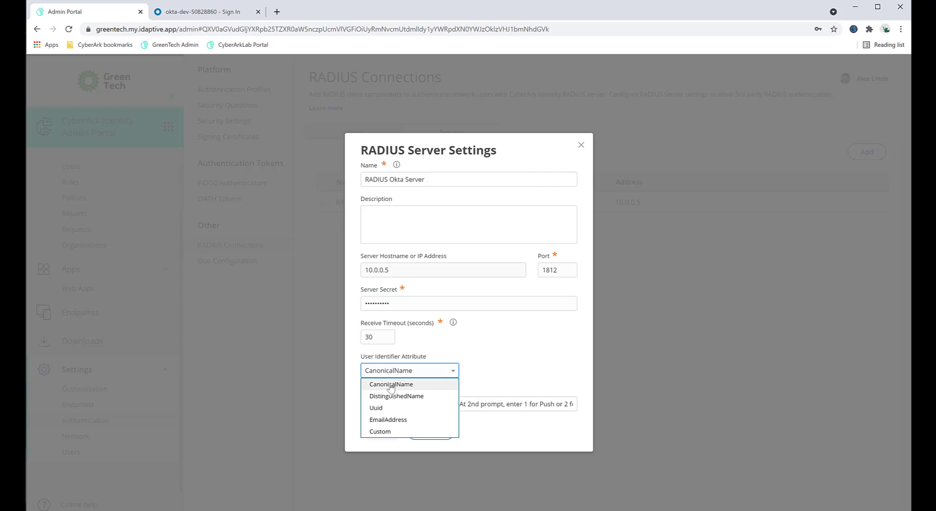
left_click(391, 385)
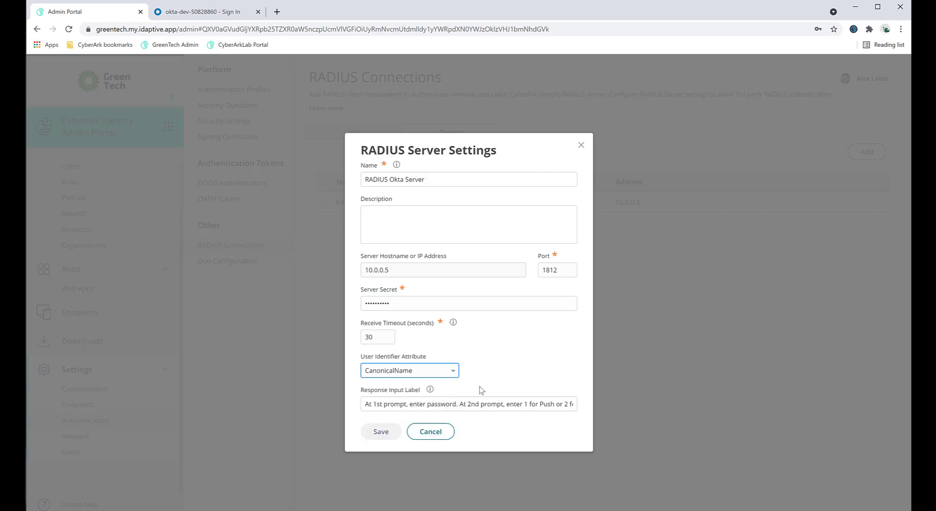
Step: Read through the full Response Input Label, highlighting the second-prompt instruction "At 2nd prompt, enter 1 for Push or 2 for SMS"
left_click(366, 404)
left_click_drag(366, 405, 590, 407)
left_click(459, 405)
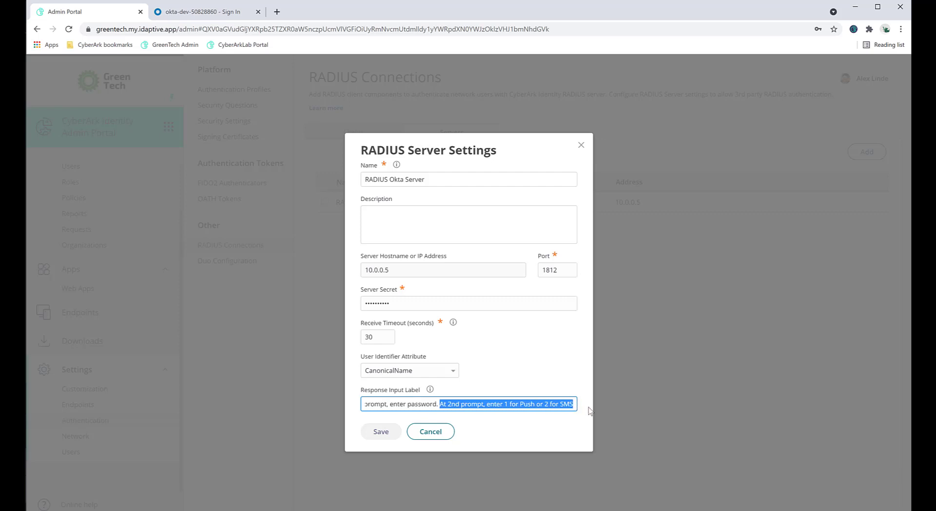
left_click(539, 424)
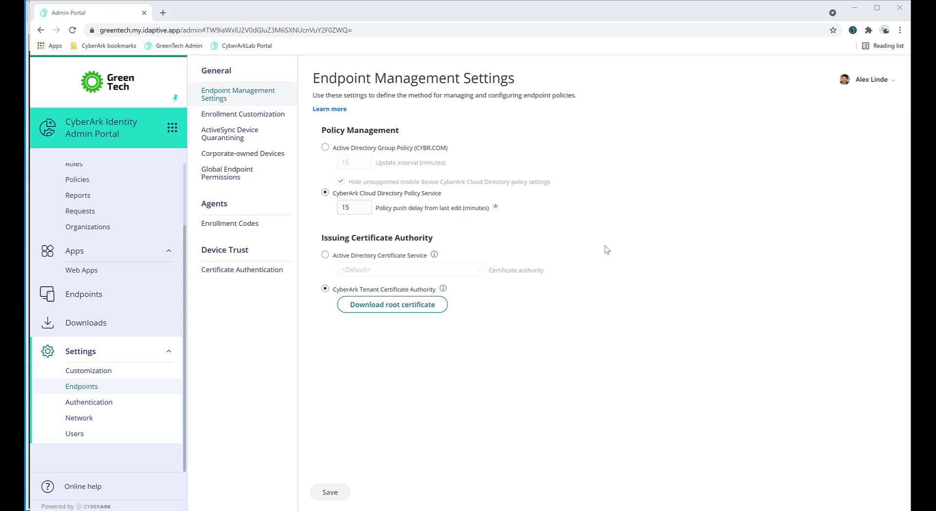
Step: Review the Global Endpoint Permissions, including Agent Auth, and open the downloads page that offers the Windows Cloud Agent
left_click(227, 173)
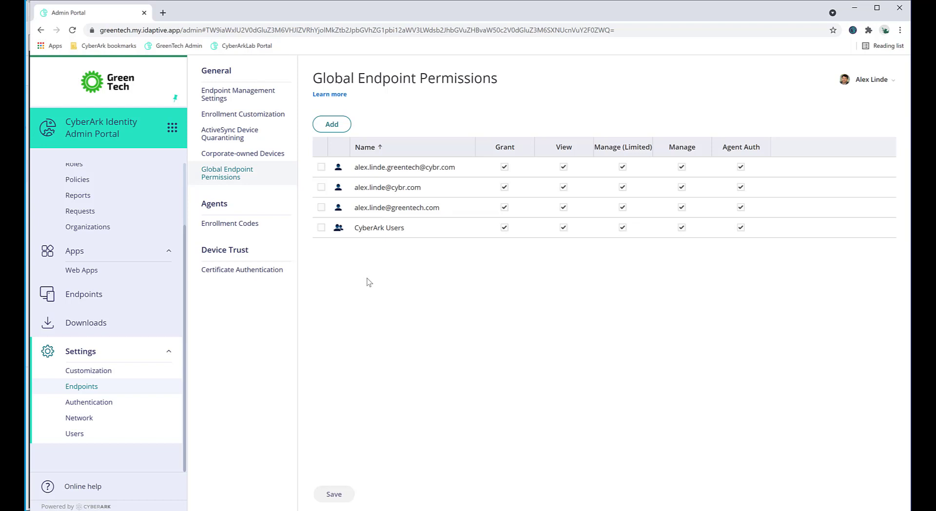
left_click(120, 321)
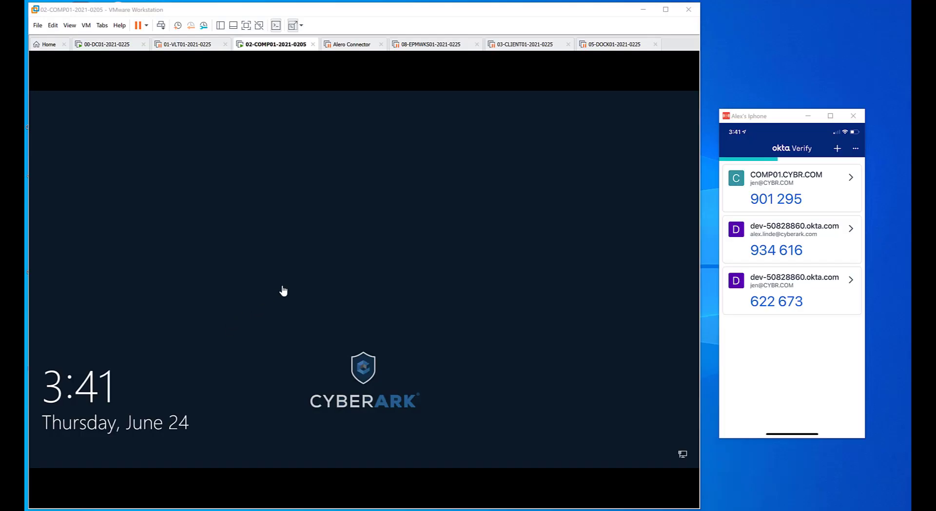
left_click(308, 279)
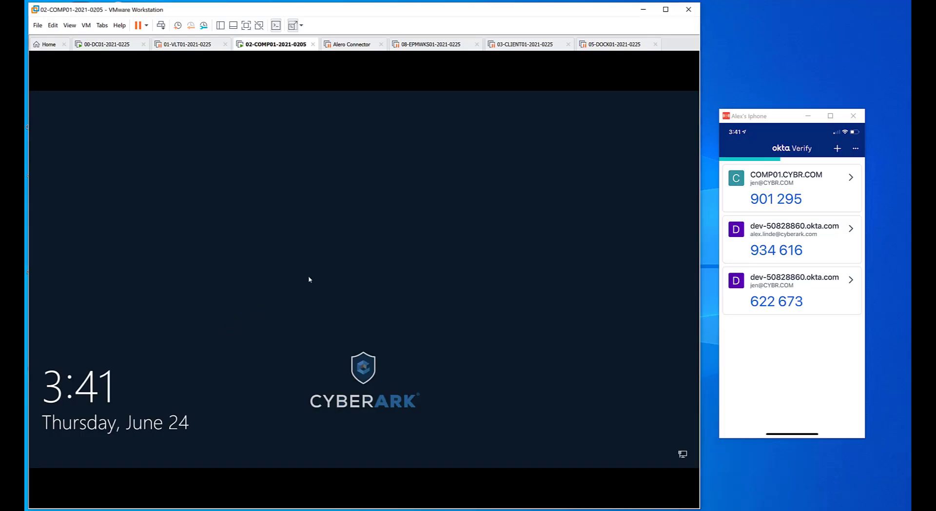
left_click(507, 239)
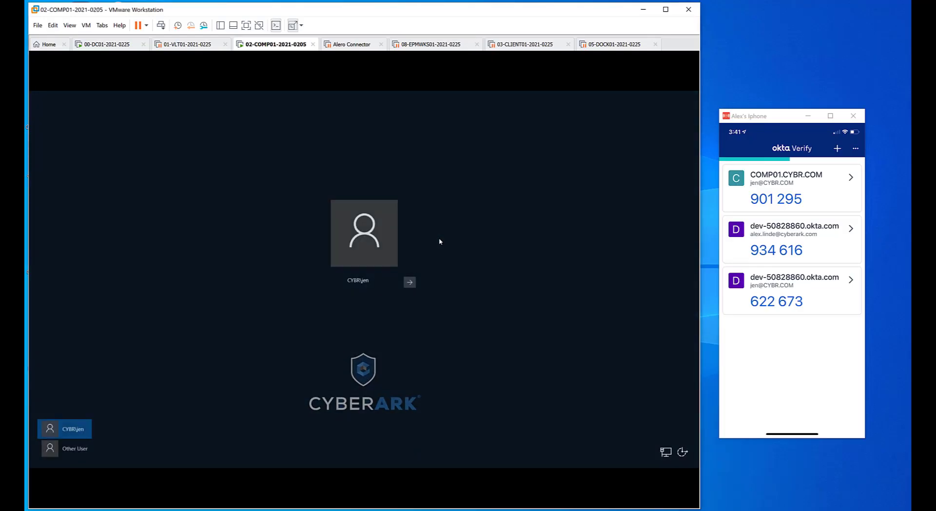
left_click(410, 281)
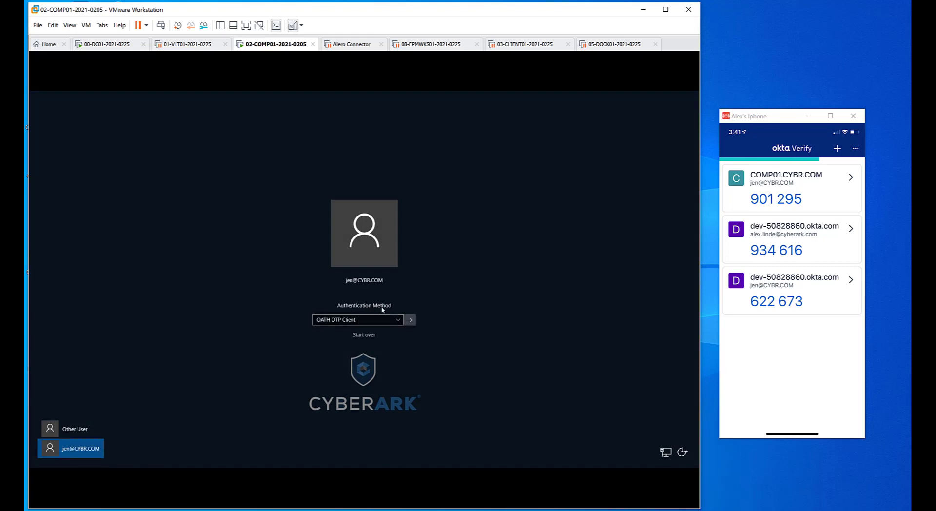
left_click(379, 319)
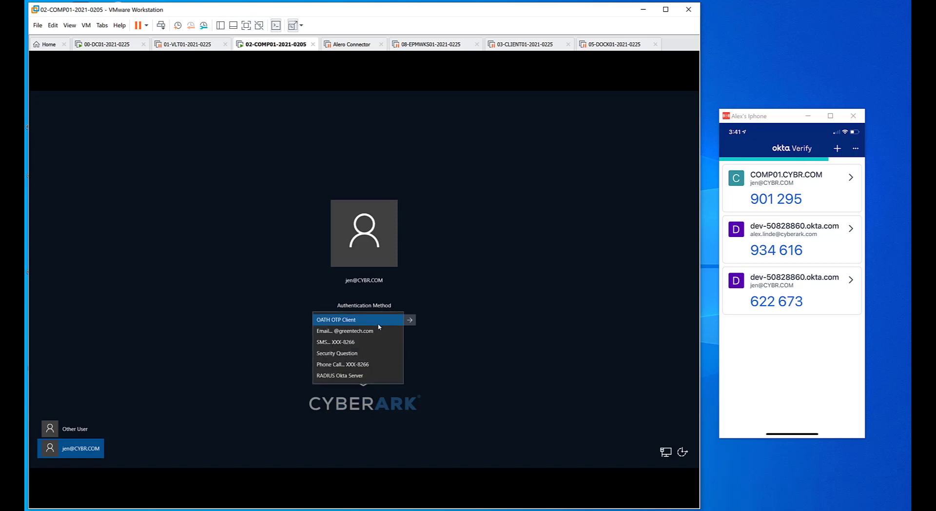
left_click(368, 377)
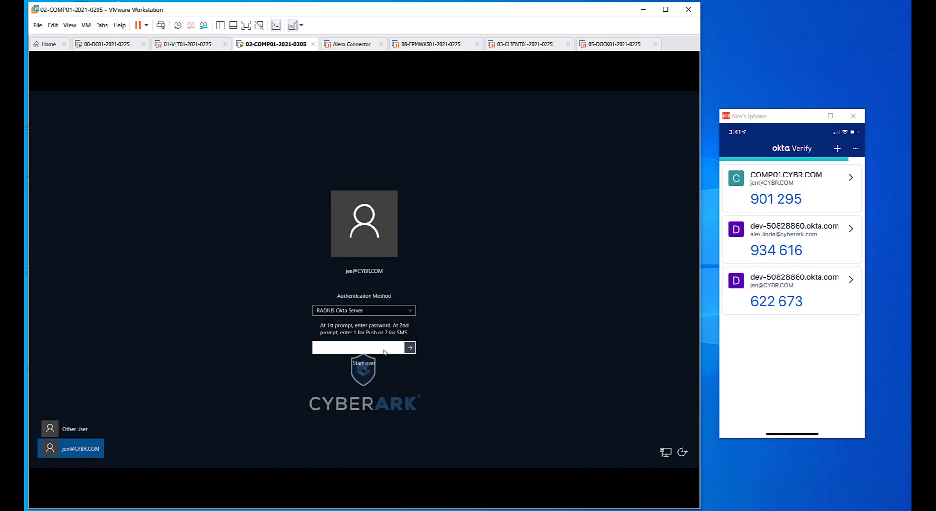
Step: Submit the account password at the first RADIUS prompt and the one-character Push or SMS choice at the second prompt
type("•••••••••")
key("Return")
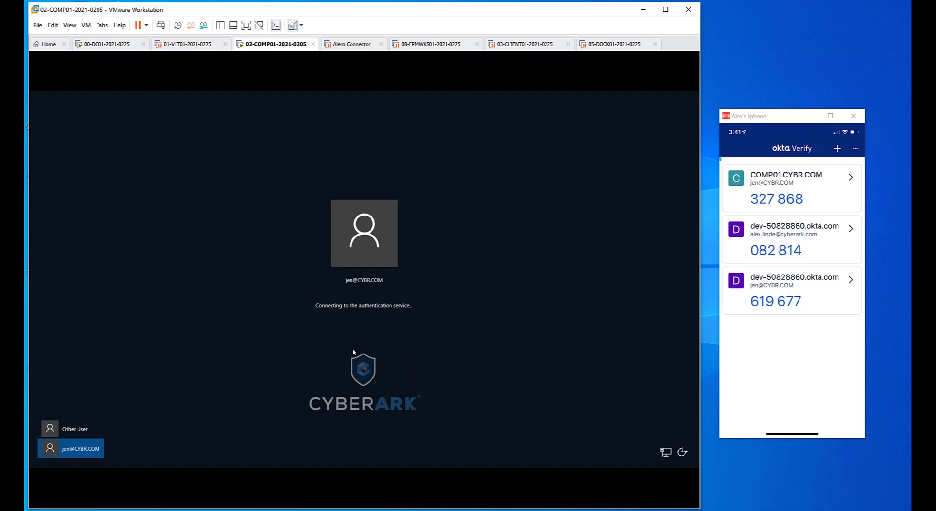
type("•")
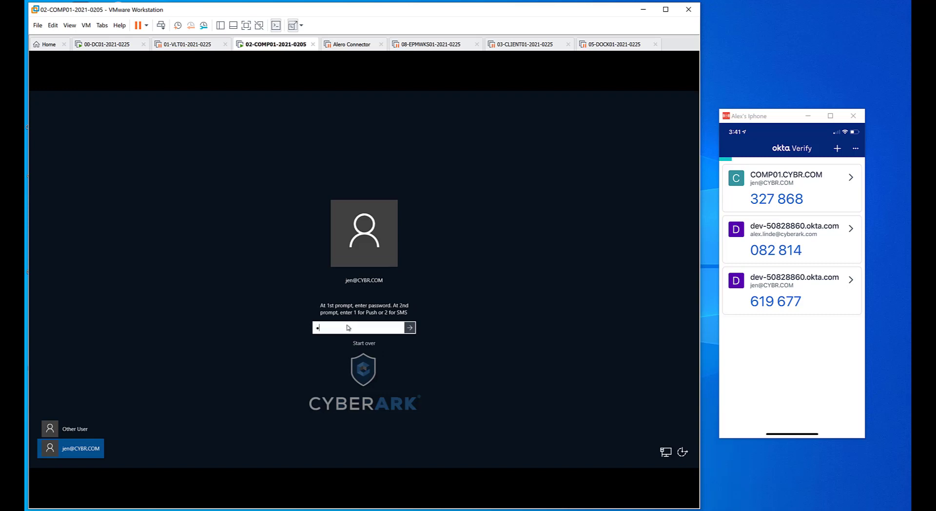
key("Return")
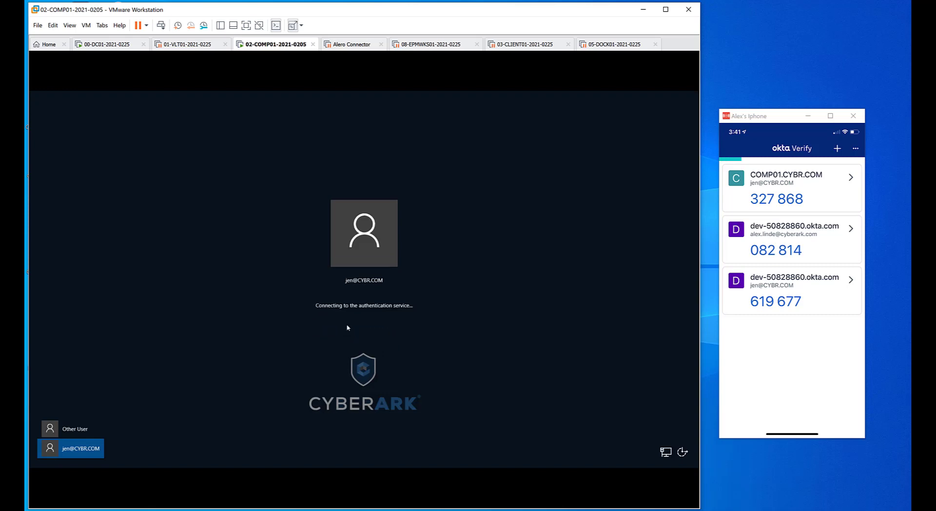